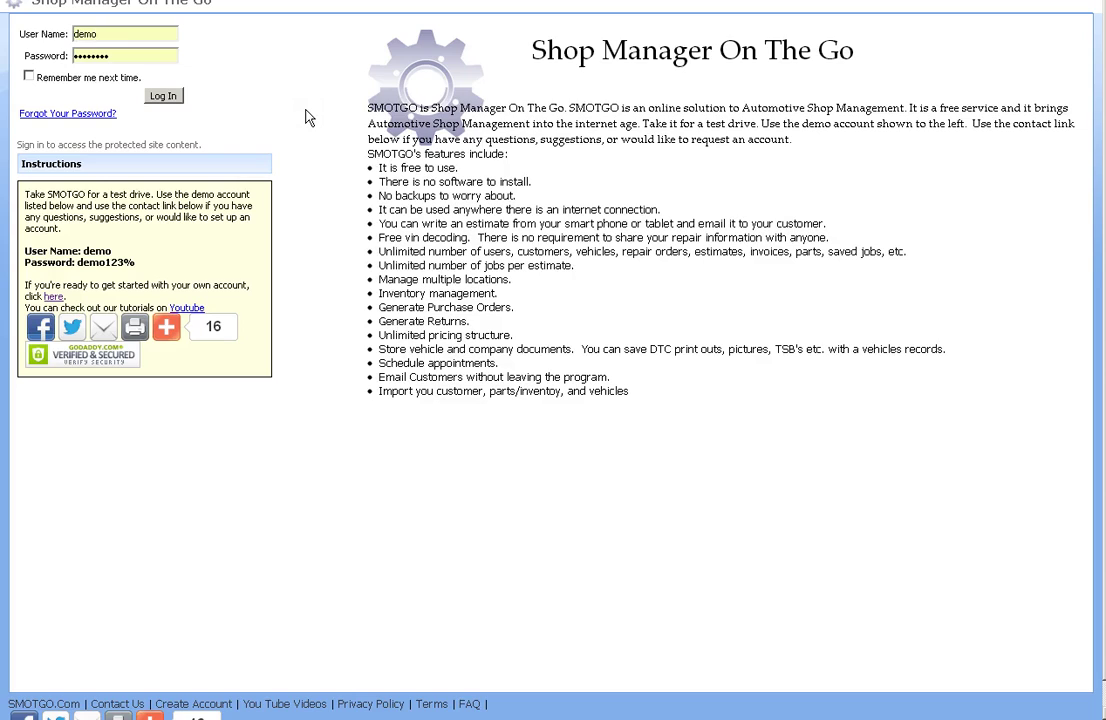
# Step: Log in with the prefilled demo account and open the company's list of additional charges
pyautogui.click(164, 97)
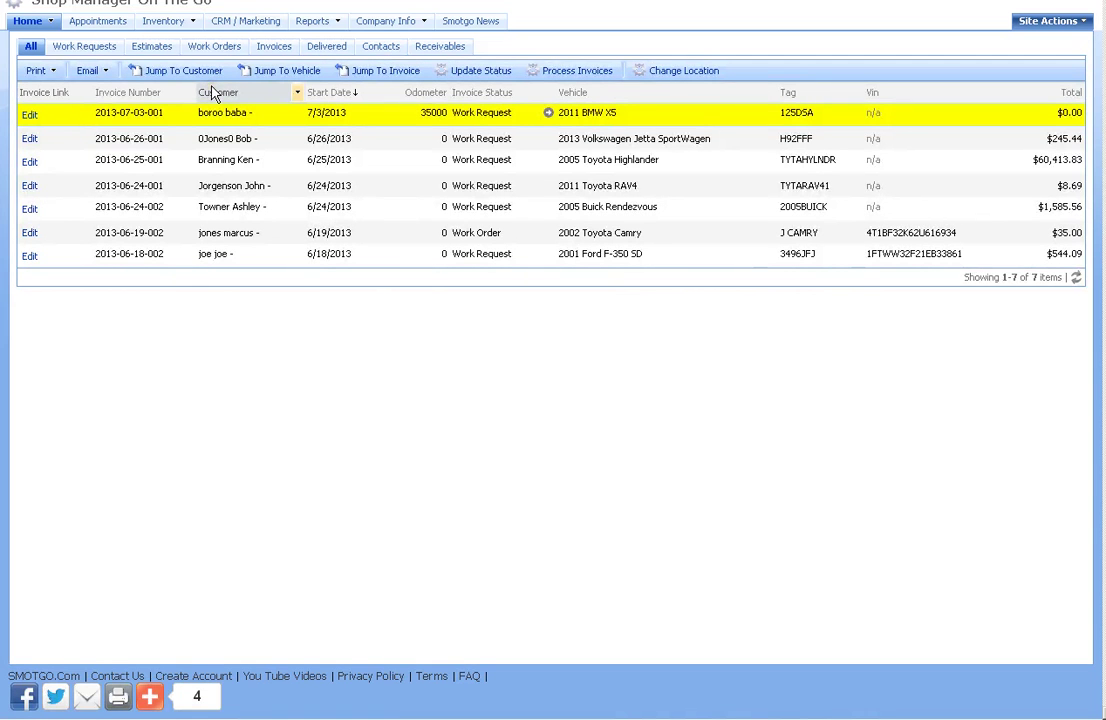
pyautogui.moveTo(384, 27)
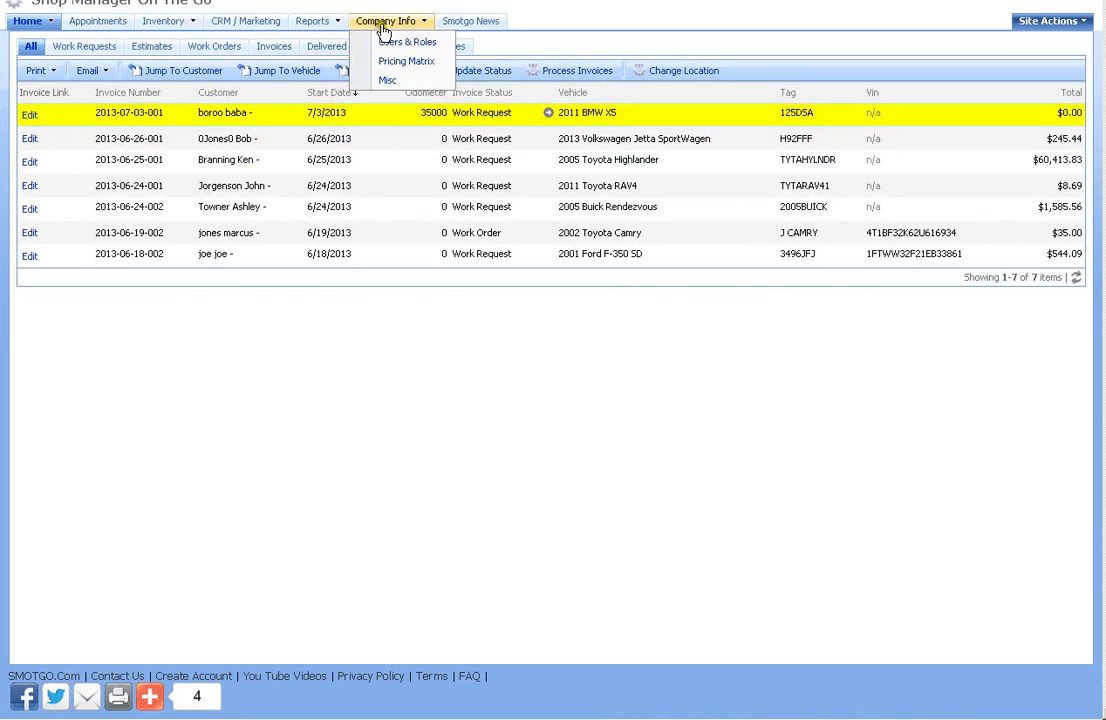
pyautogui.click(384, 24)
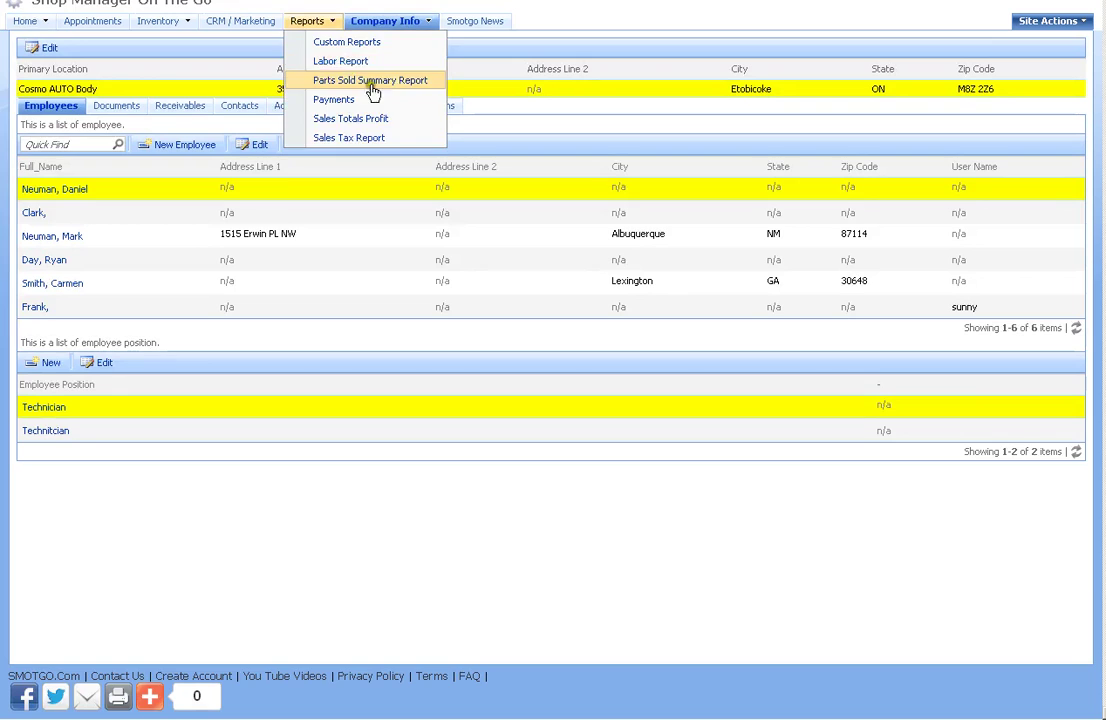
pyautogui.click(311, 108)
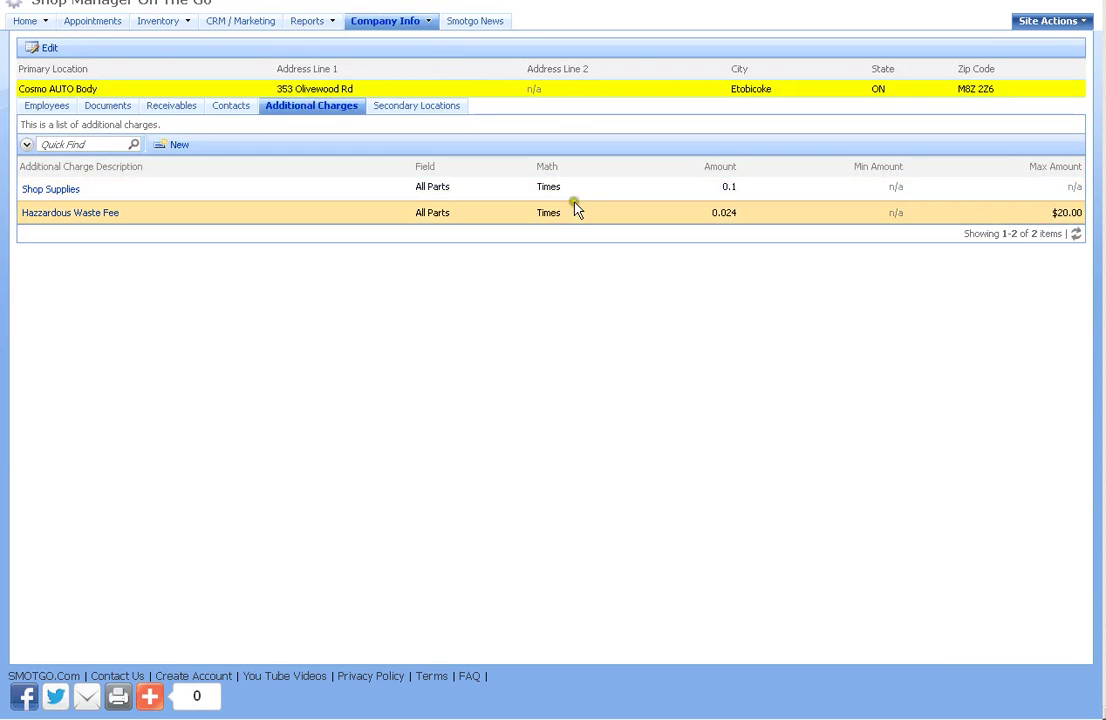
# Step: Examine the field, math, amount and minimum and maximum settings of the Shop Supplies and Hazzardous Waste Fee charges
pyautogui.click(287, 190)
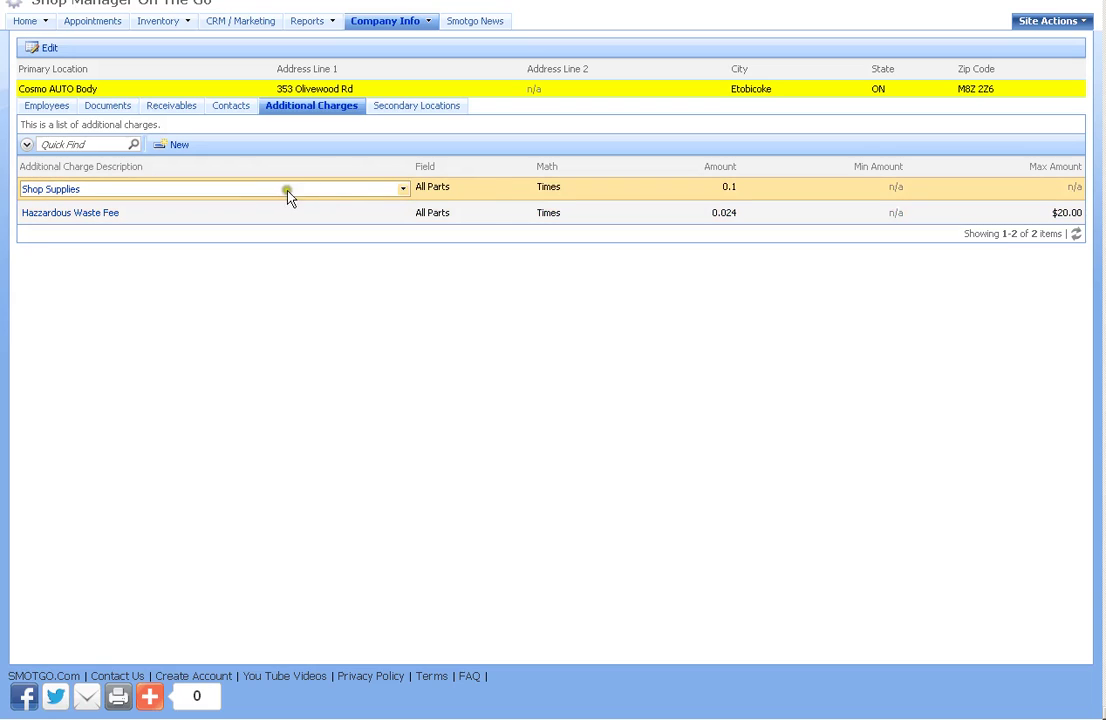
pyautogui.click(490, 189)
pyautogui.click(496, 213)
pyautogui.click(496, 214)
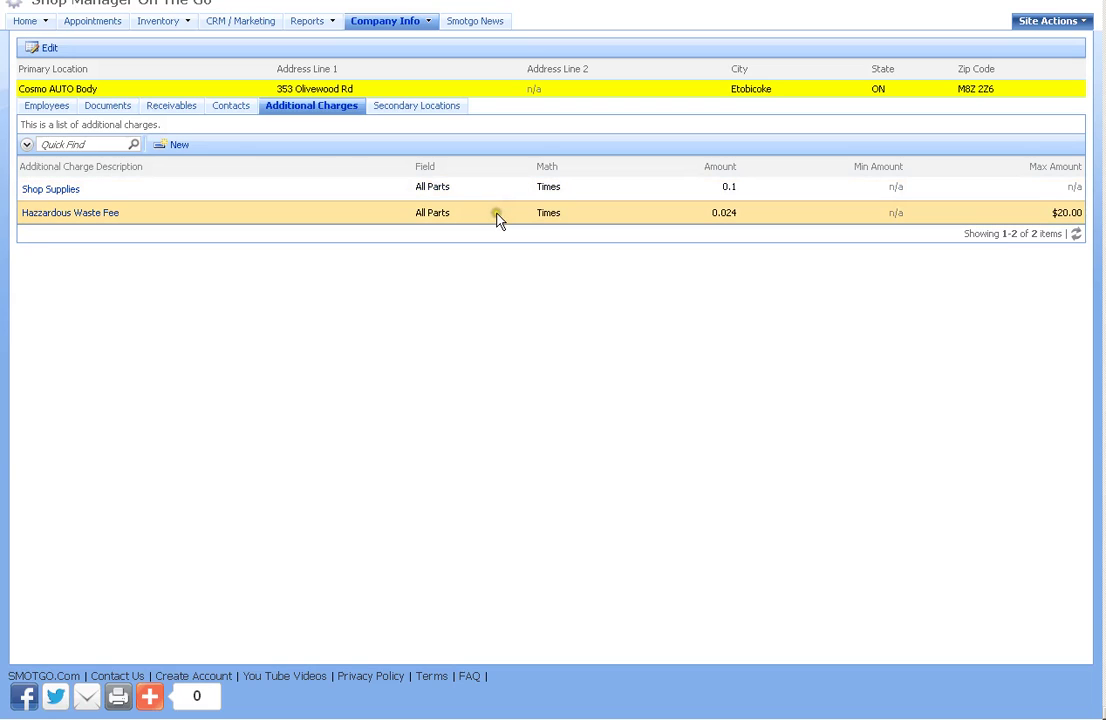
pyautogui.click(504, 211)
pyautogui.click(465, 191)
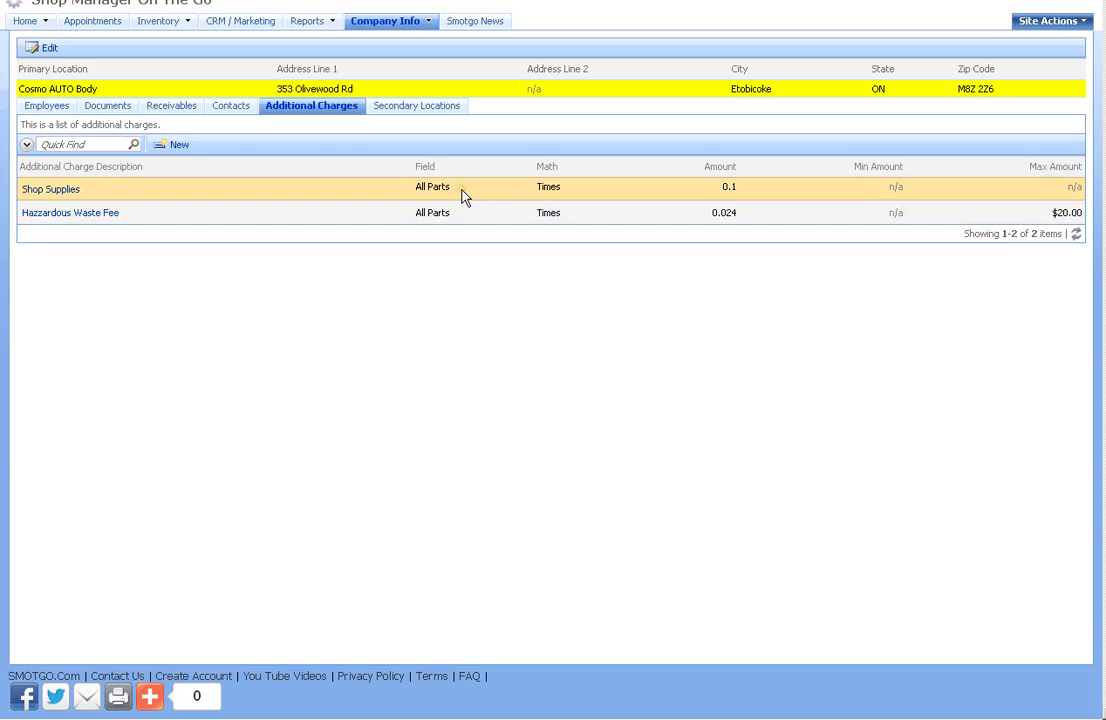
pyautogui.click(441, 212)
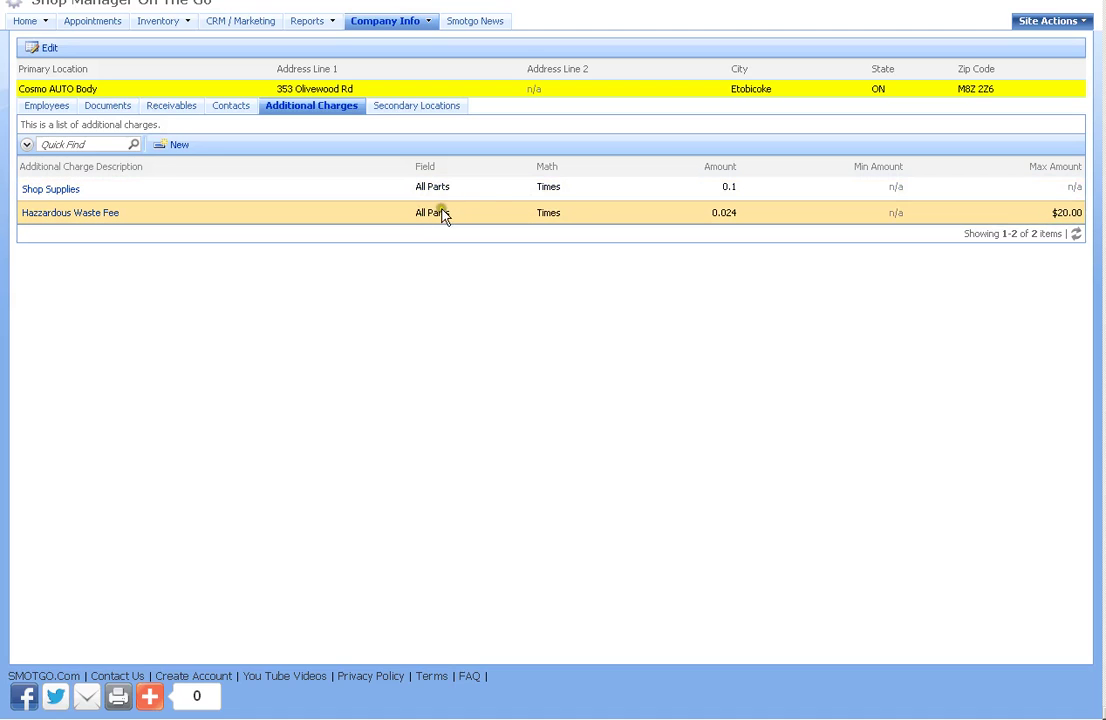
pyautogui.click(738, 213)
pyautogui.click(869, 215)
pyautogui.click(1063, 216)
pyautogui.click(520, 190)
pyautogui.click(788, 210)
pyautogui.click(1038, 211)
pyautogui.click(1038, 198)
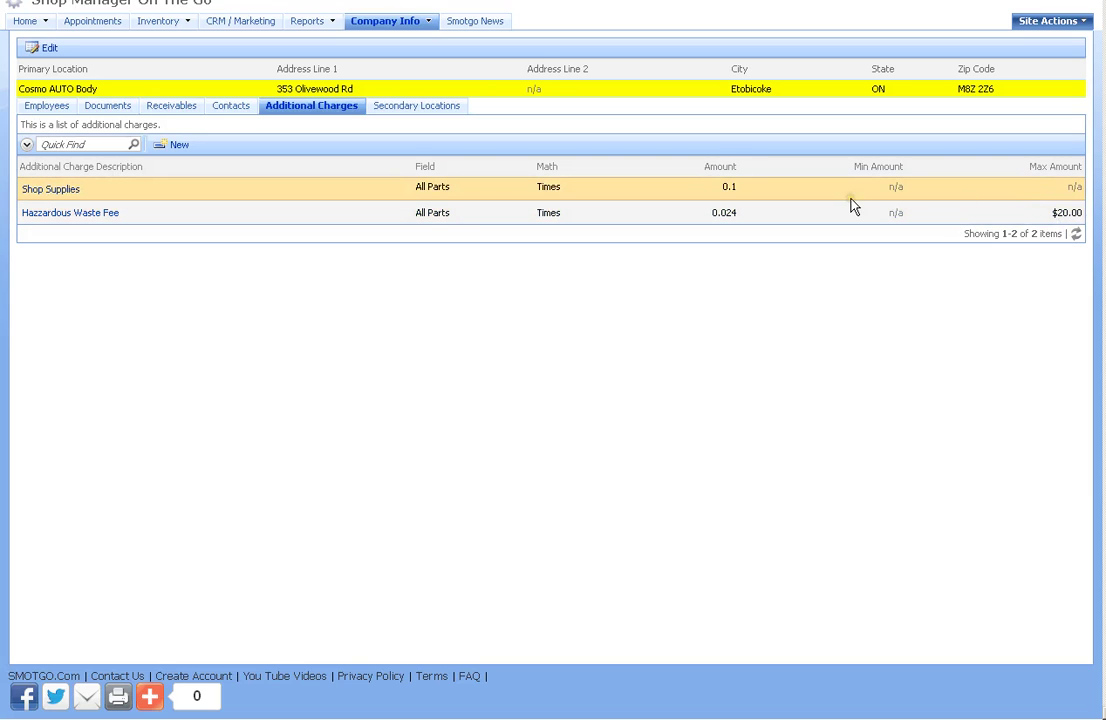
pyautogui.click(679, 385)
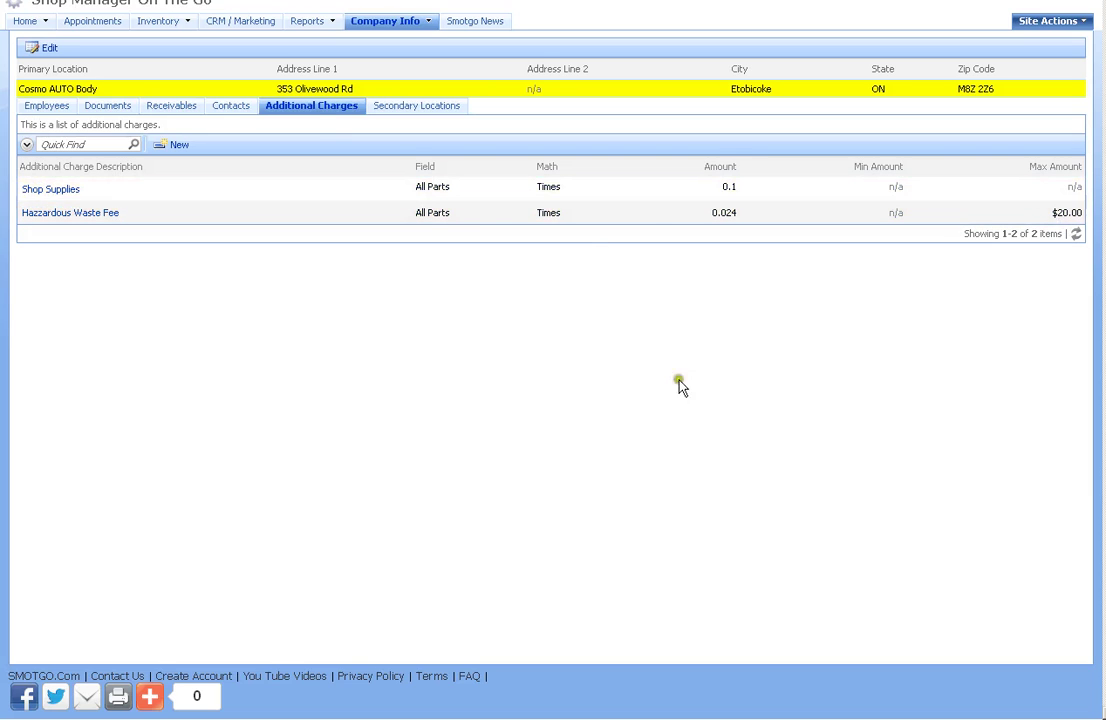
# Step: Start a new additional charge and review its description, the Field and Math options and the amount entry
pyautogui.click(172, 147)
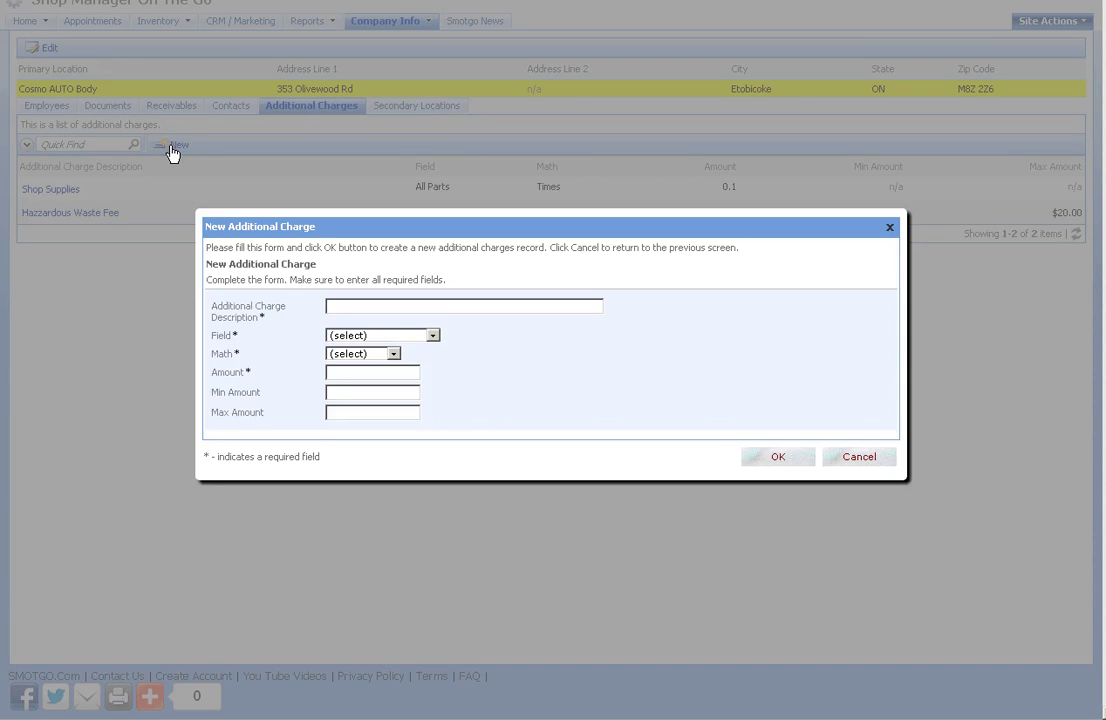
pyautogui.click(355, 306)
pyautogui.click(434, 336)
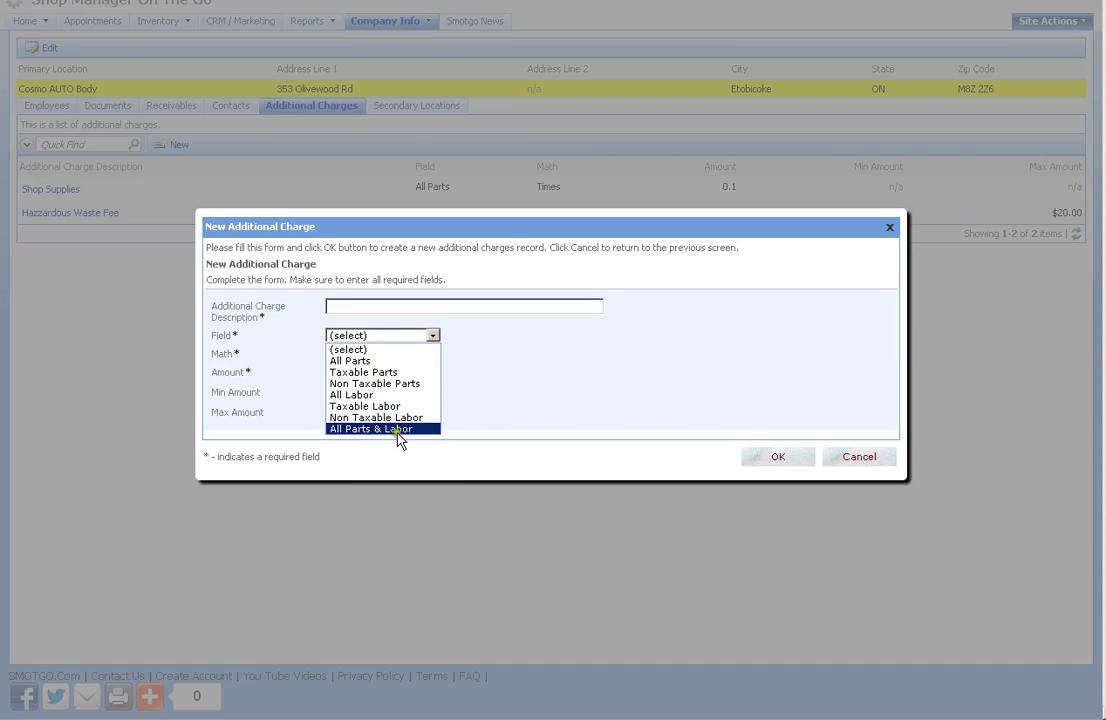
pyautogui.click(588, 390)
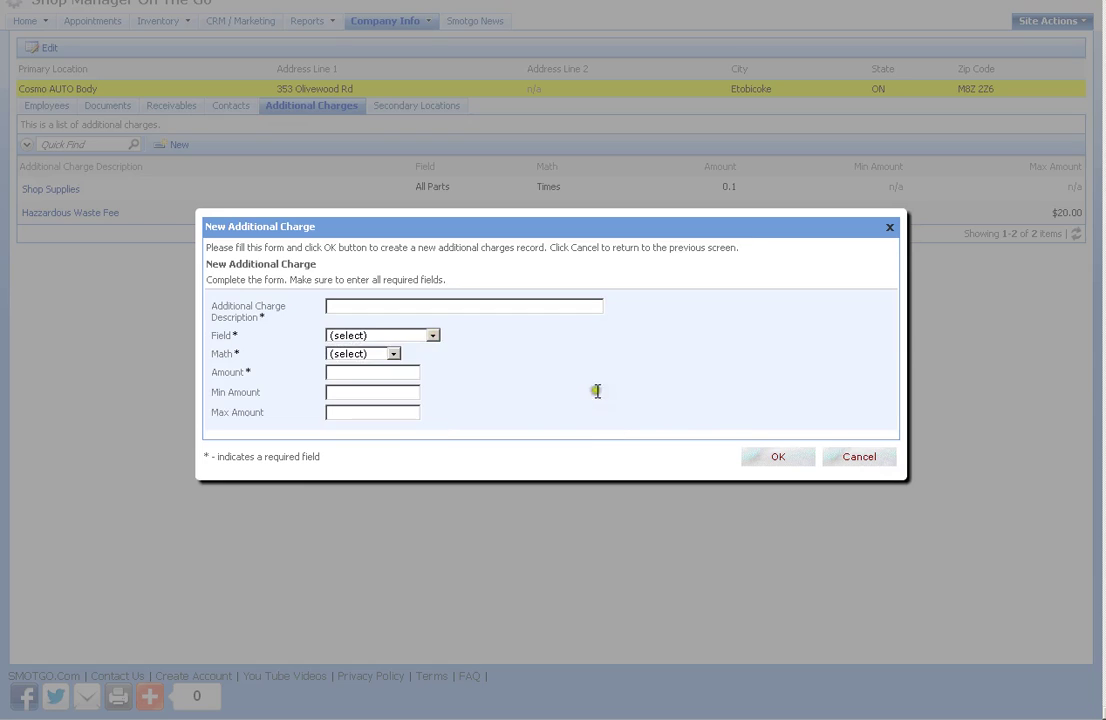
pyautogui.click(394, 354)
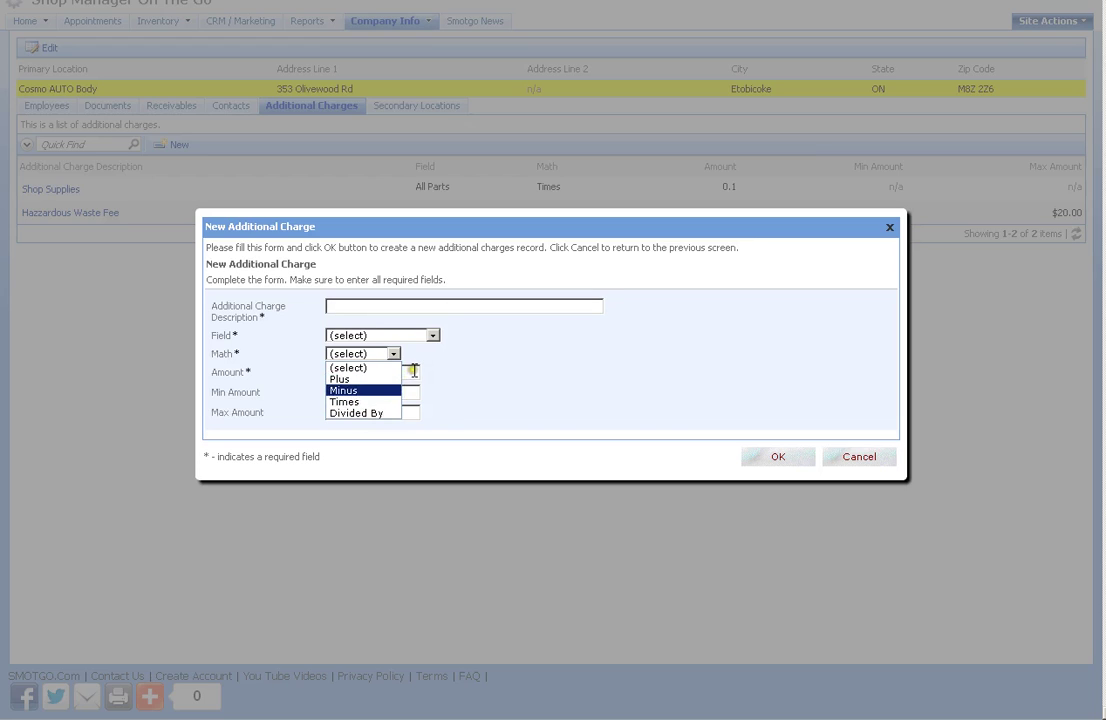
pyautogui.click(411, 372)
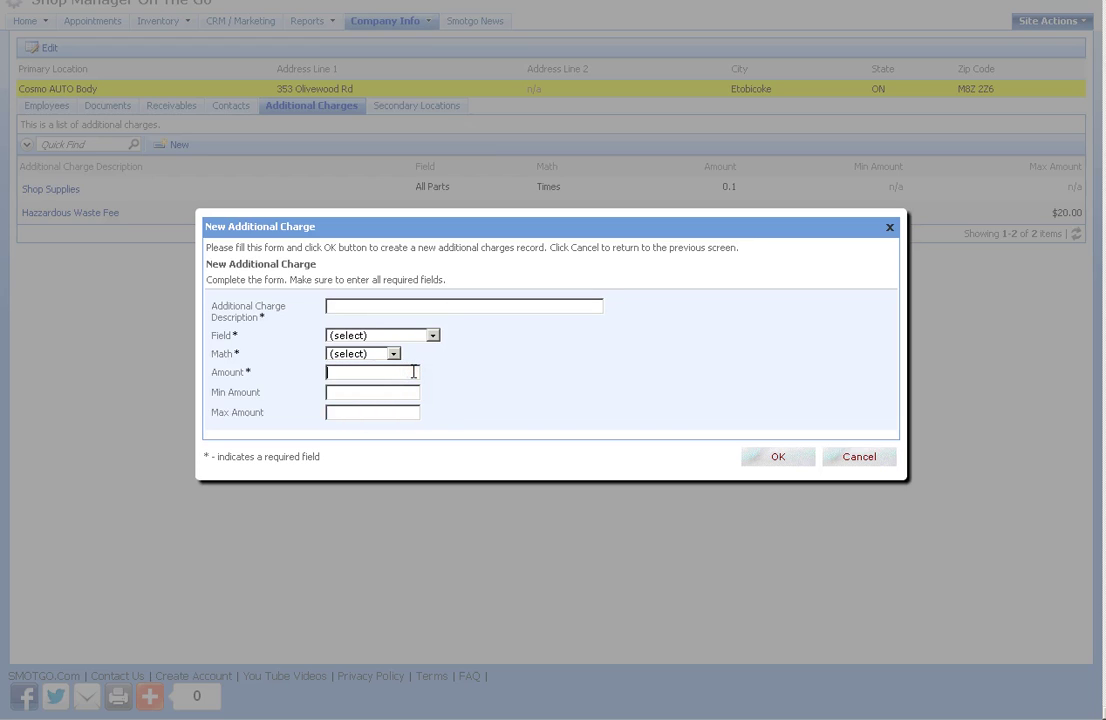
pyautogui.click(377, 377)
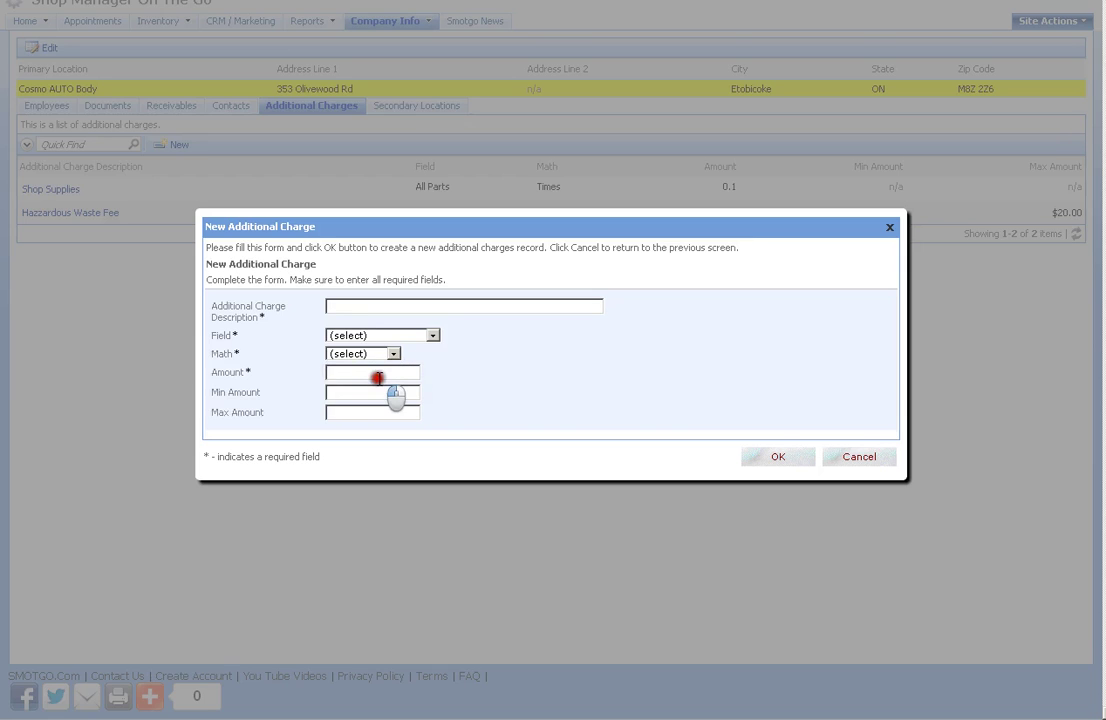
# Step: Try a new additional charge on All Parts using Times with amount .1 and maximum amount 10, and discard it
pyautogui.click(434, 335)
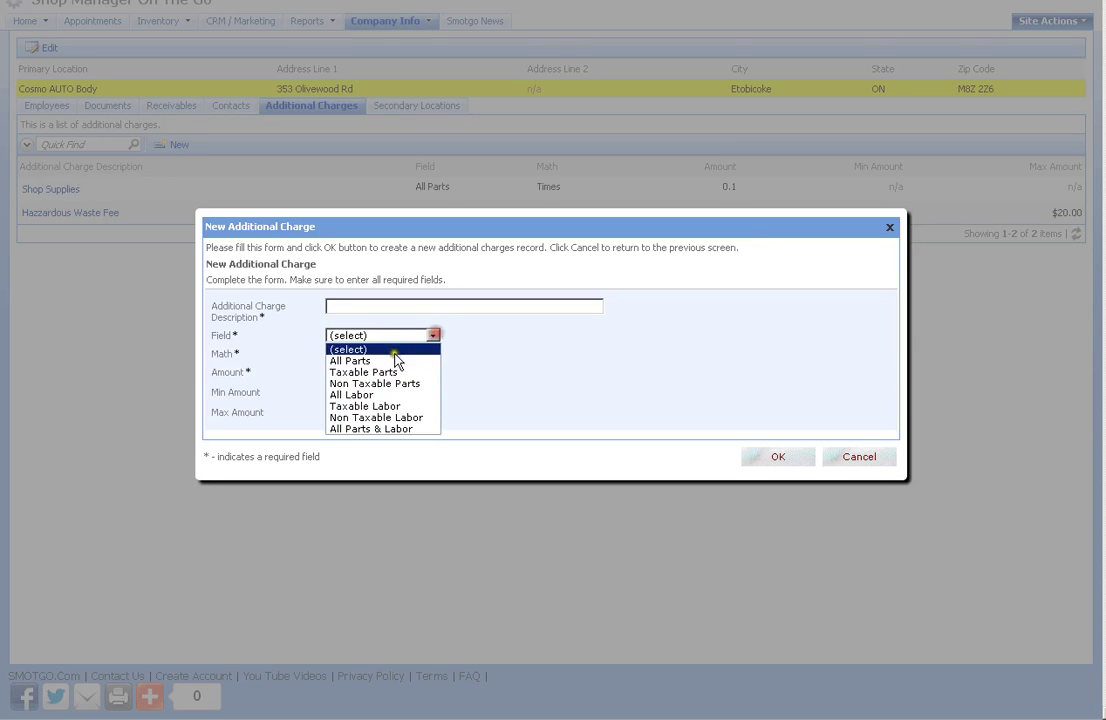
pyautogui.click(382, 358)
pyautogui.click(394, 354)
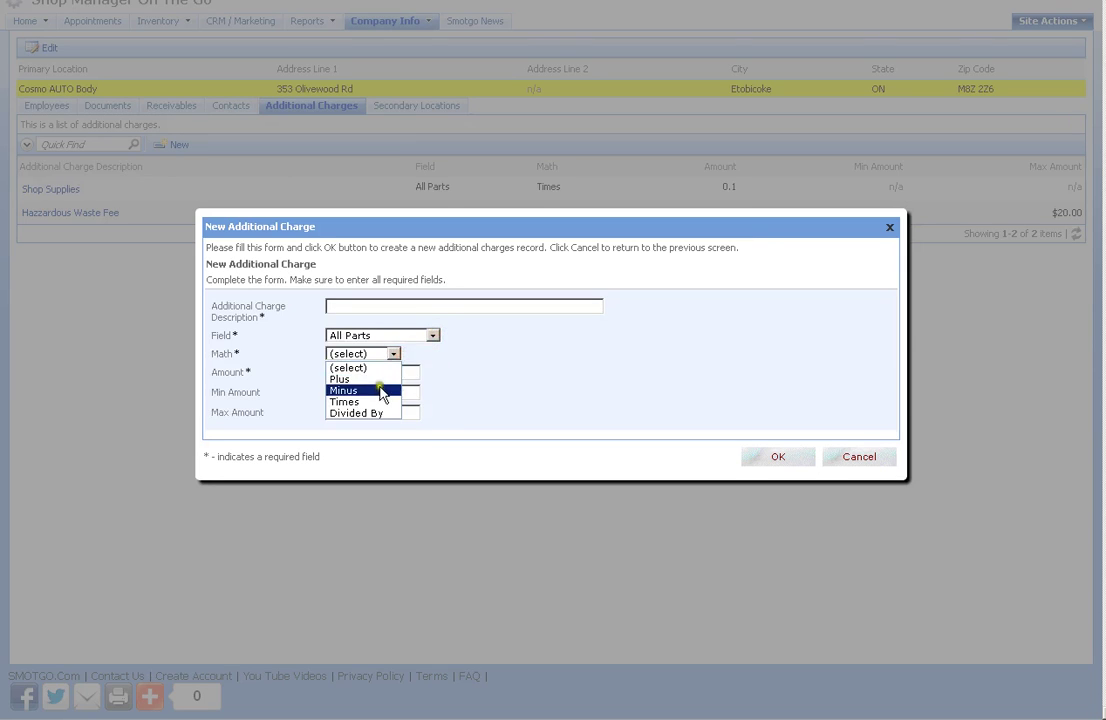
pyautogui.click(395, 401)
pyautogui.click(370, 373)
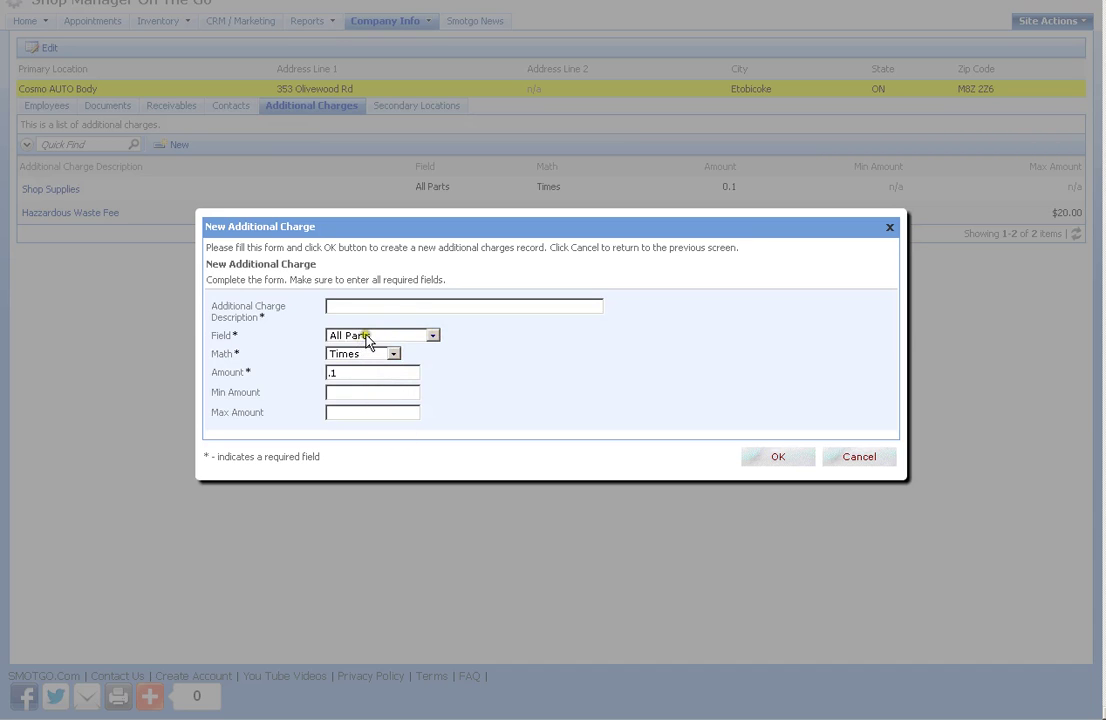
pyautogui.click(339, 395)
pyautogui.click(351, 412)
pyautogui.click(347, 392)
pyautogui.click(403, 411)
pyautogui.write('10')
pyautogui.click(350, 392)
pyautogui.click(857, 460)
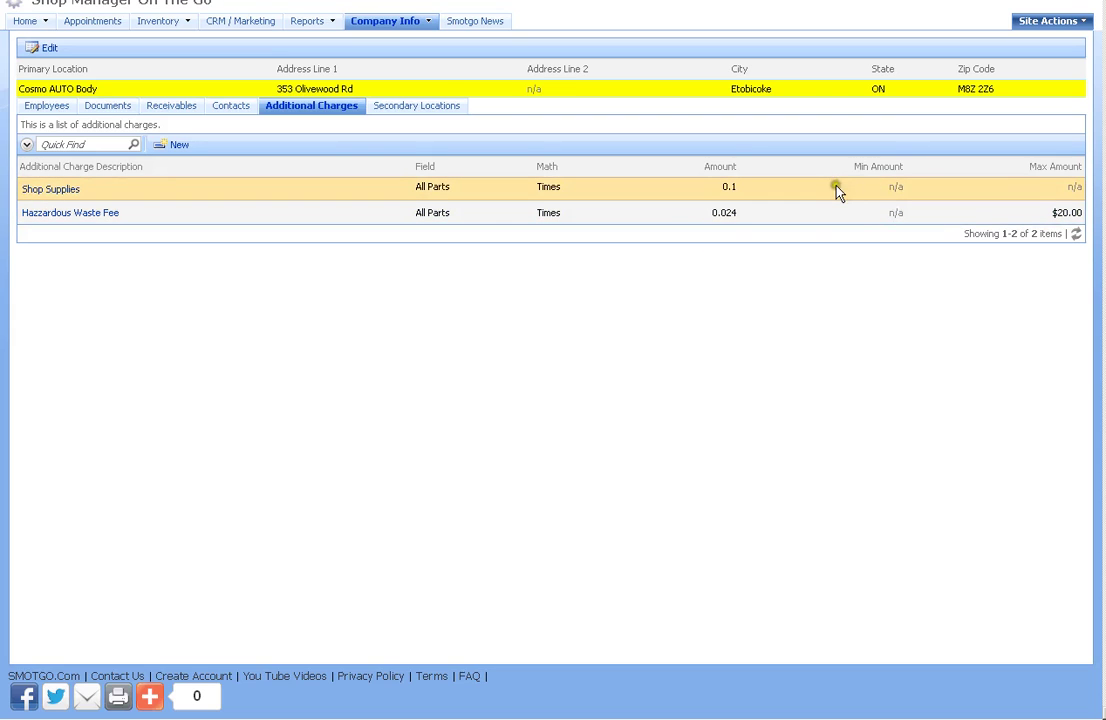
# Step: Open the additional charges of the 2013 Volkswagen Jetta SportWagen invoice from the home list
pyautogui.click(25, 21)
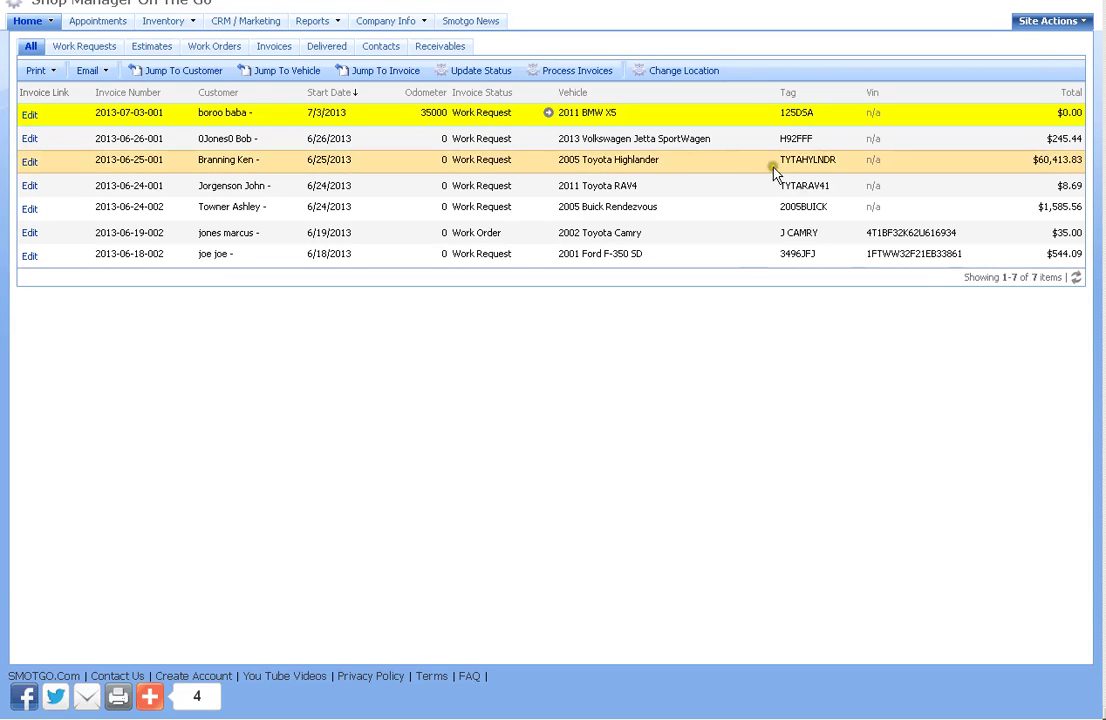
pyautogui.click(30, 140)
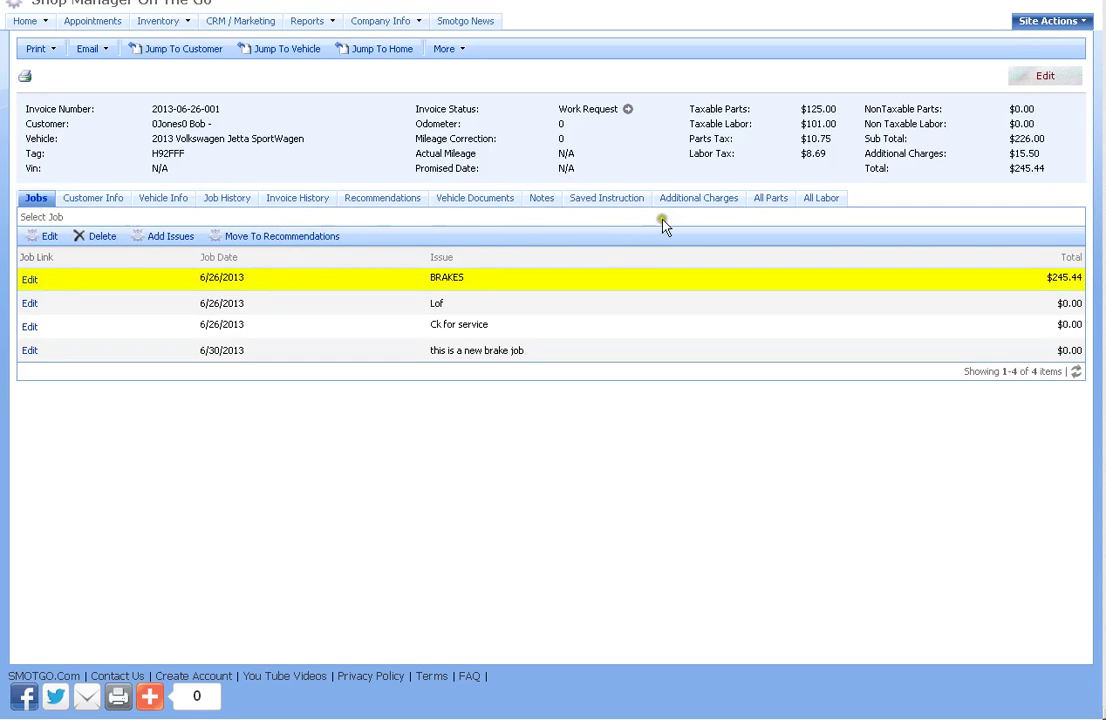
pyautogui.click(679, 200)
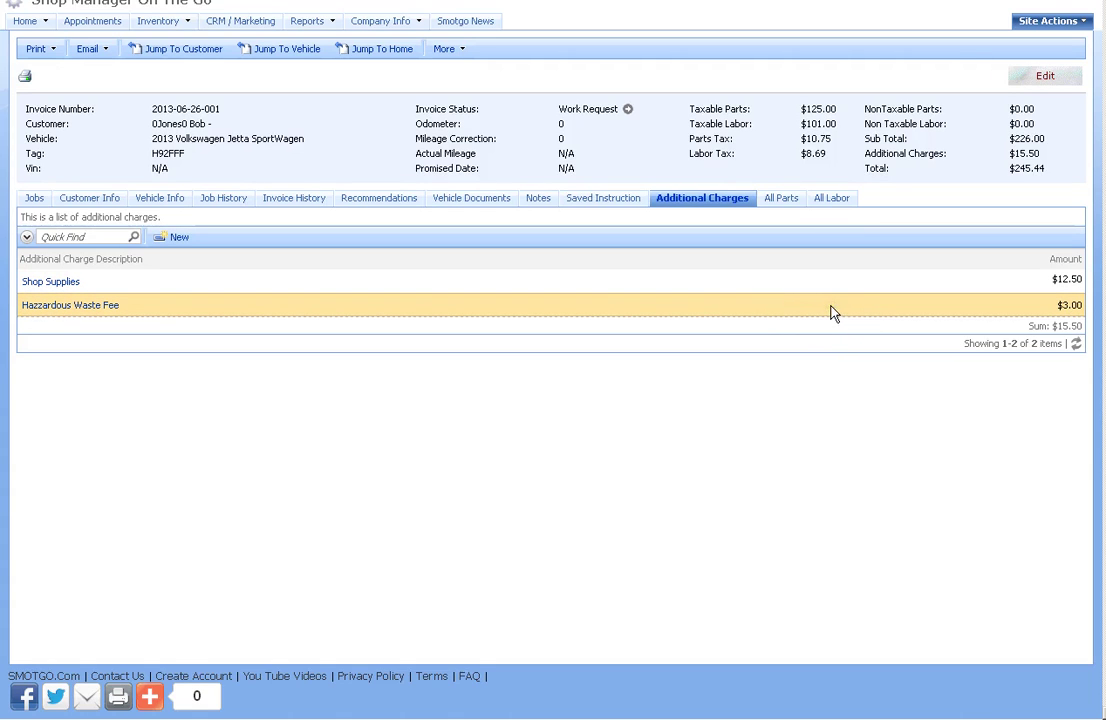
# Step: Set the invoice's Hazzardous Waste Fee amount to 25 and save the charge
pyautogui.click(922, 302)
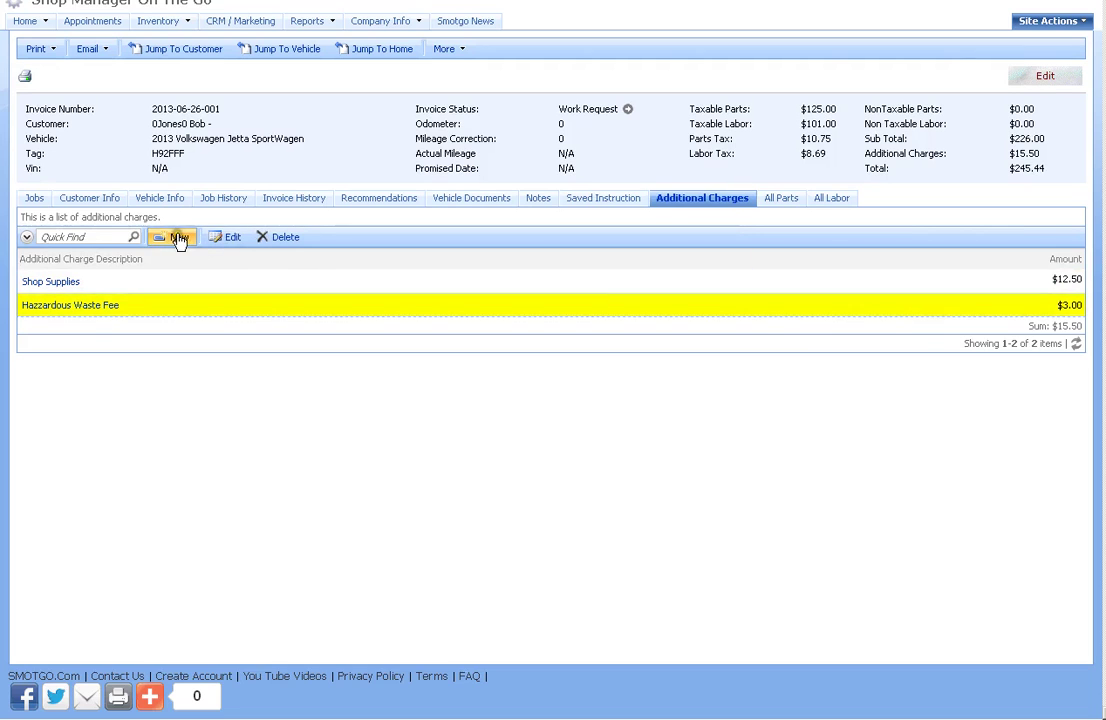
pyautogui.click(227, 237)
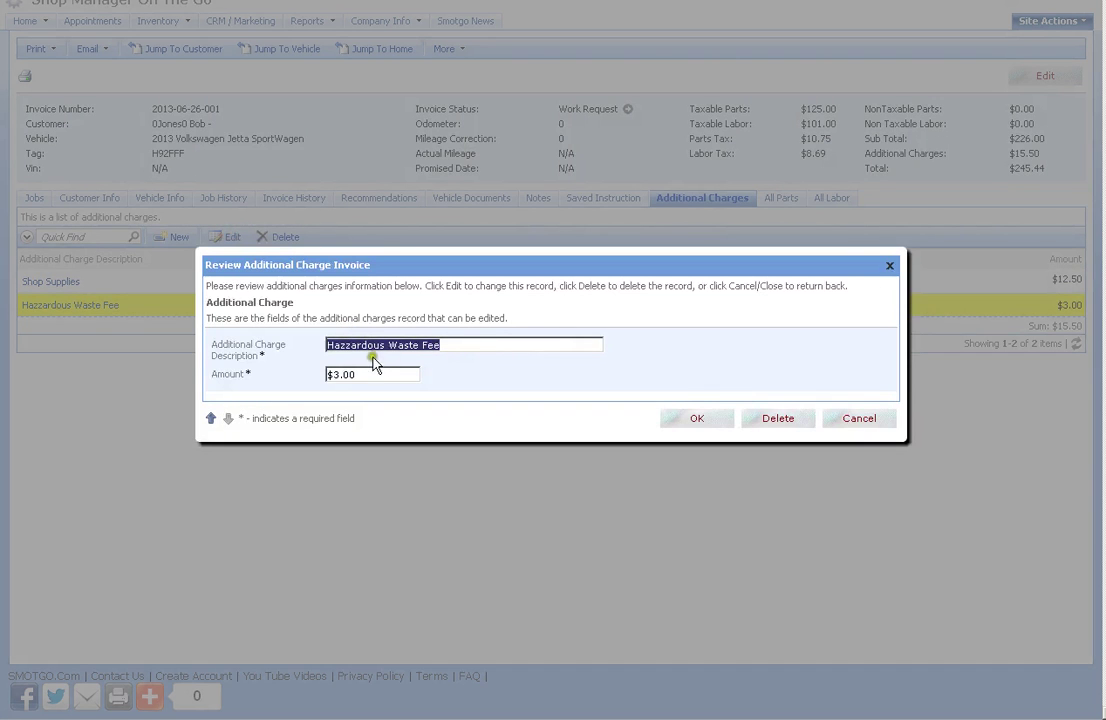
pyautogui.moveTo(356, 375); pyautogui.dragTo(295, 375)
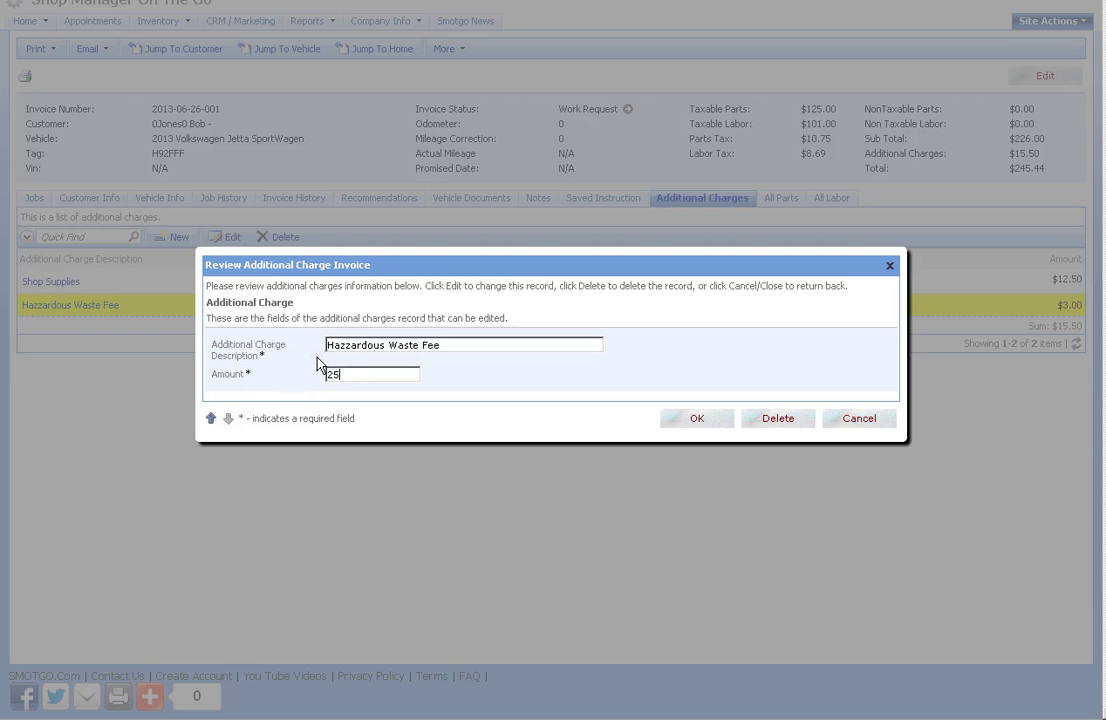
pyautogui.click(697, 418)
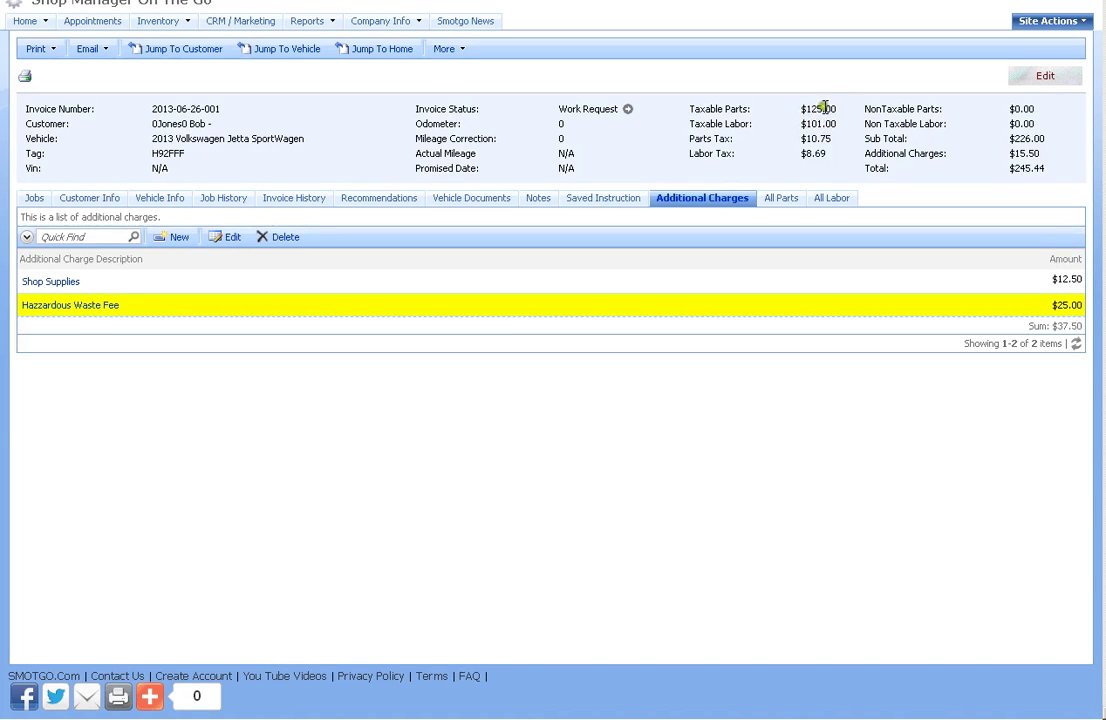
pyautogui.click(1081, 306)
pyautogui.moveTo(1081, 306); pyautogui.dragTo(1054, 307)
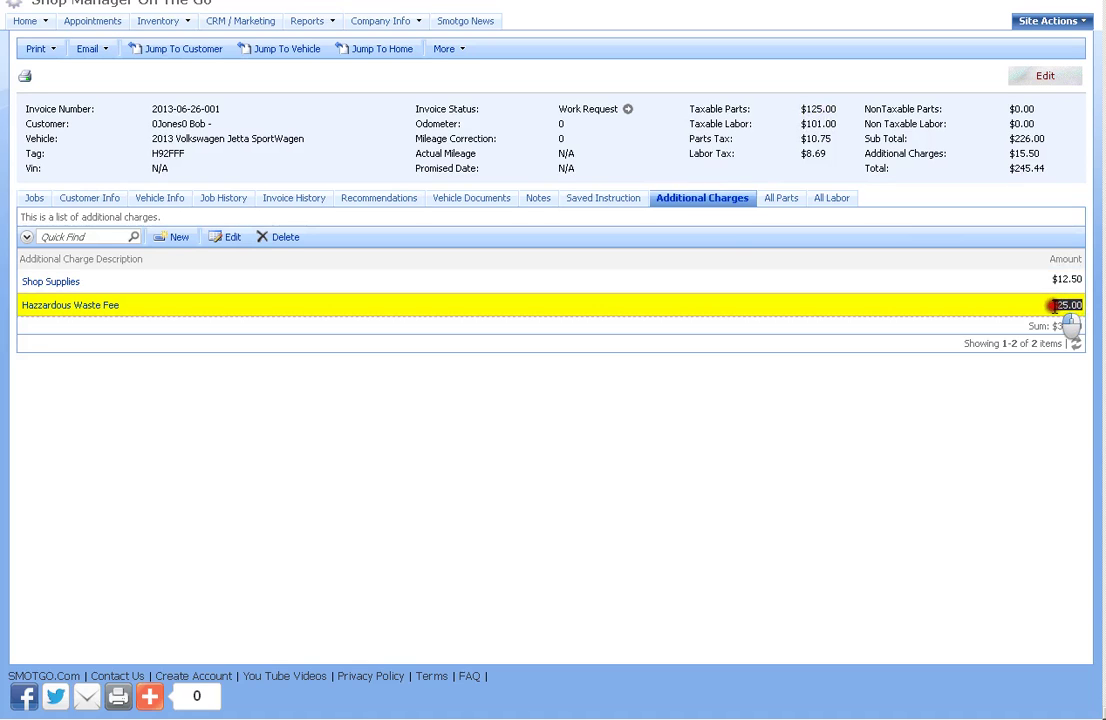
pyautogui.click(237, 313)
pyautogui.click(1000, 306)
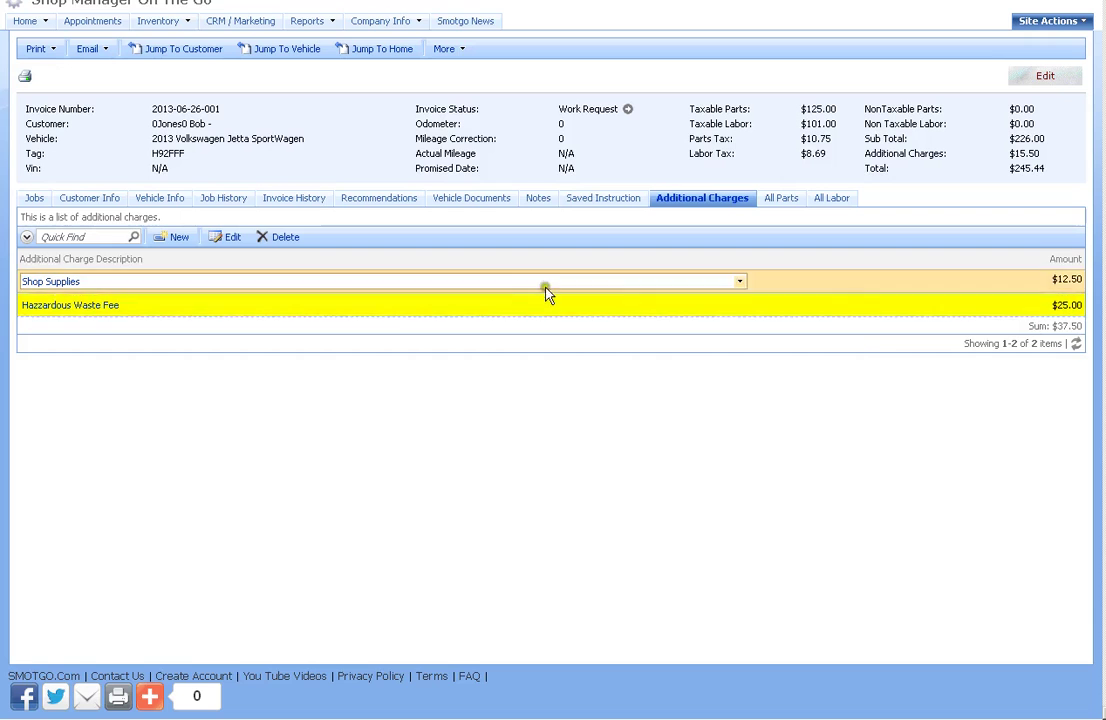
pyautogui.click(33, 198)
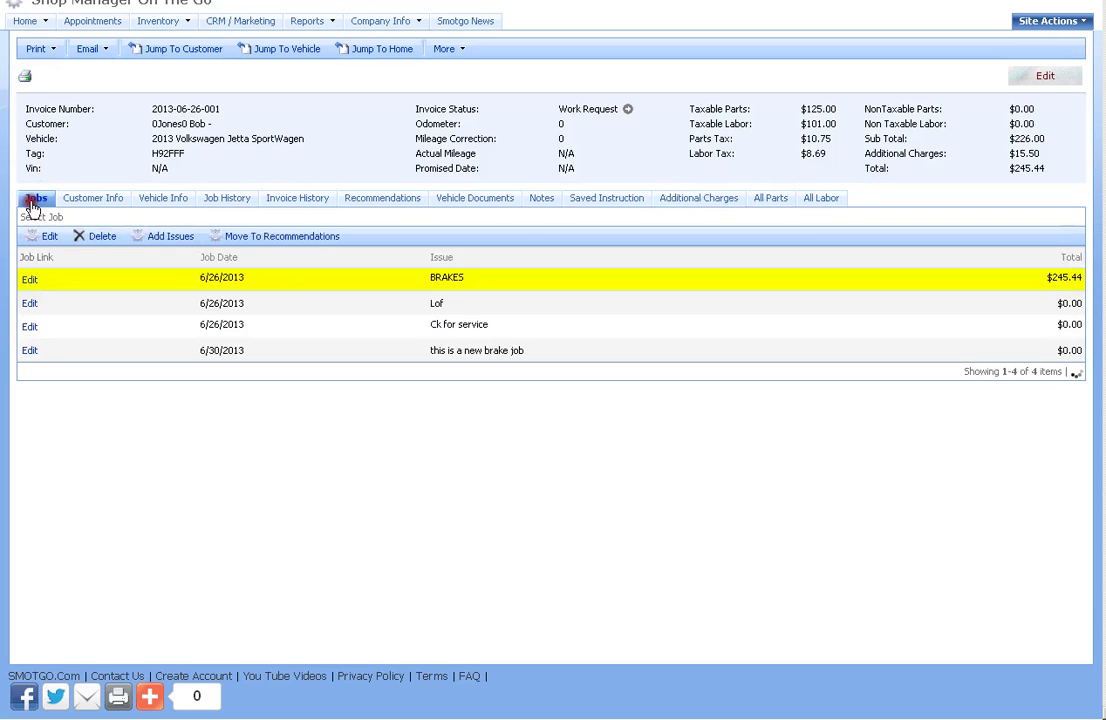
pyautogui.click(30, 303)
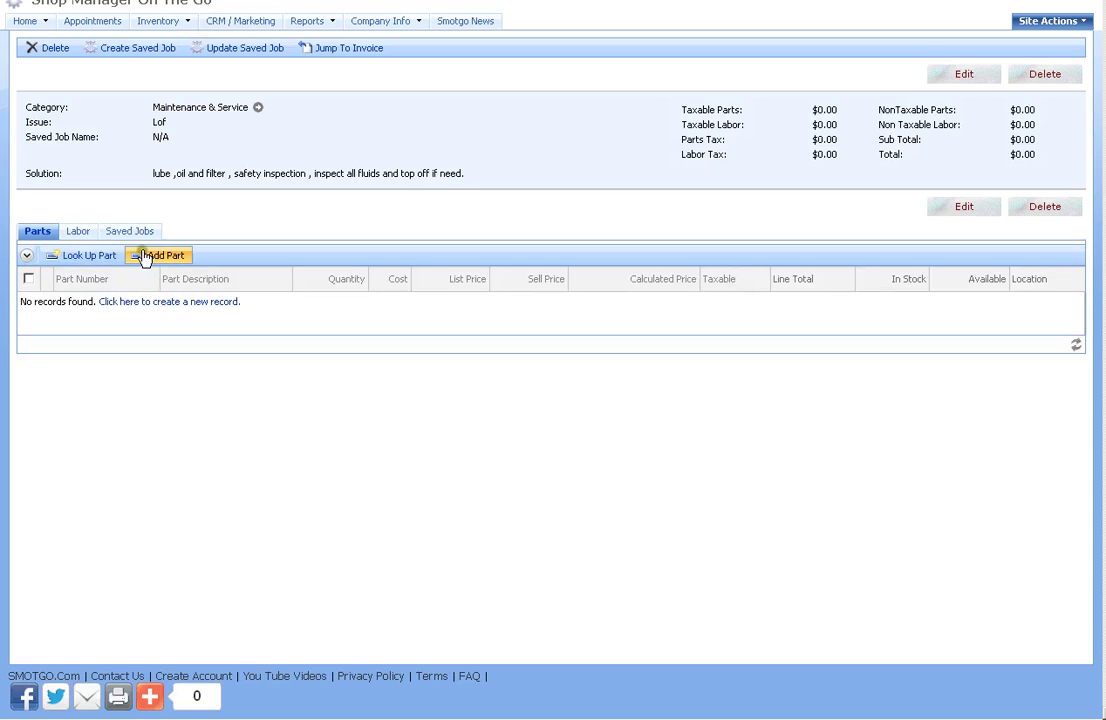
pyautogui.click(90, 259)
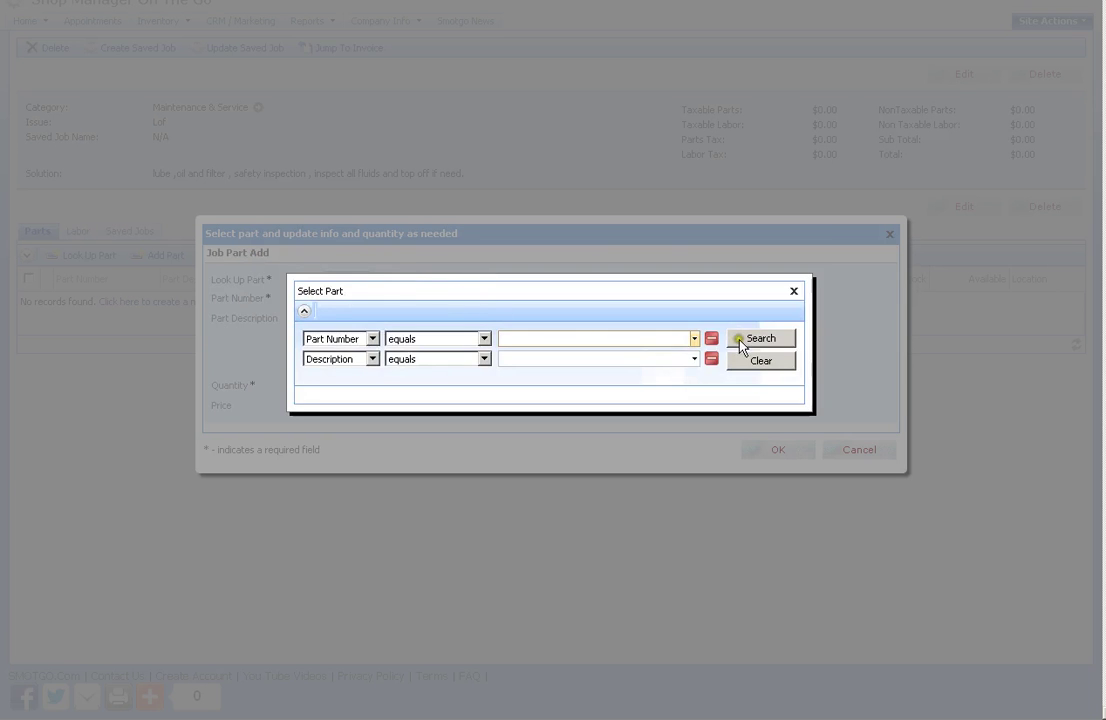
pyautogui.click(766, 338)
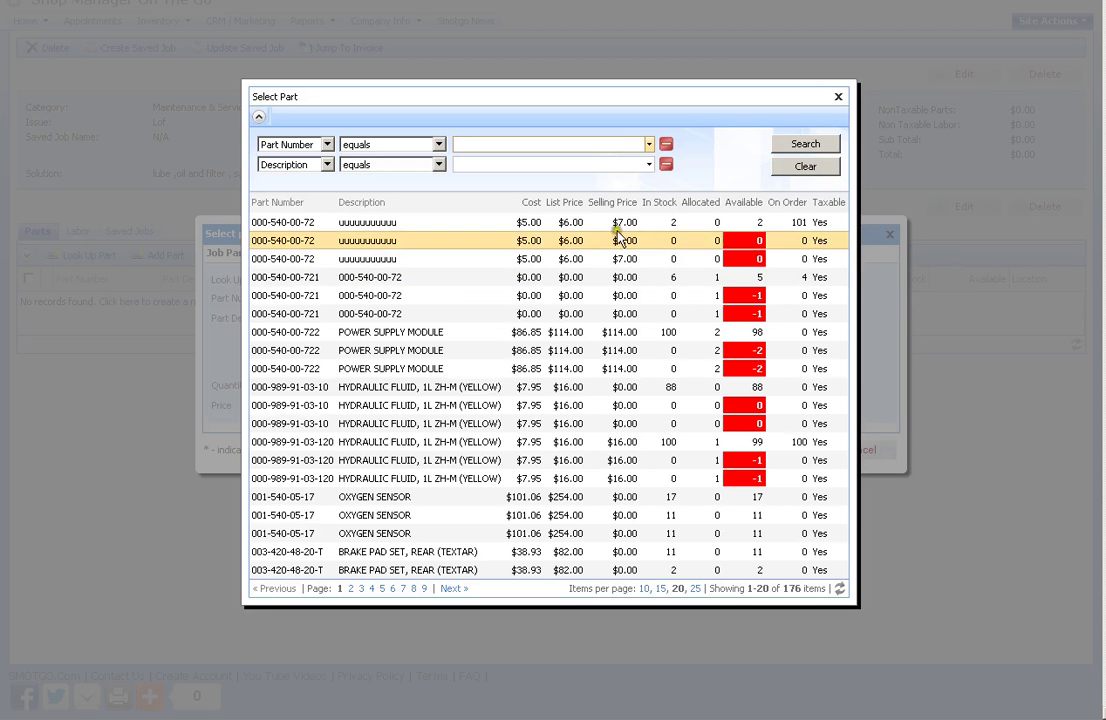
pyautogui.click(520, 336)
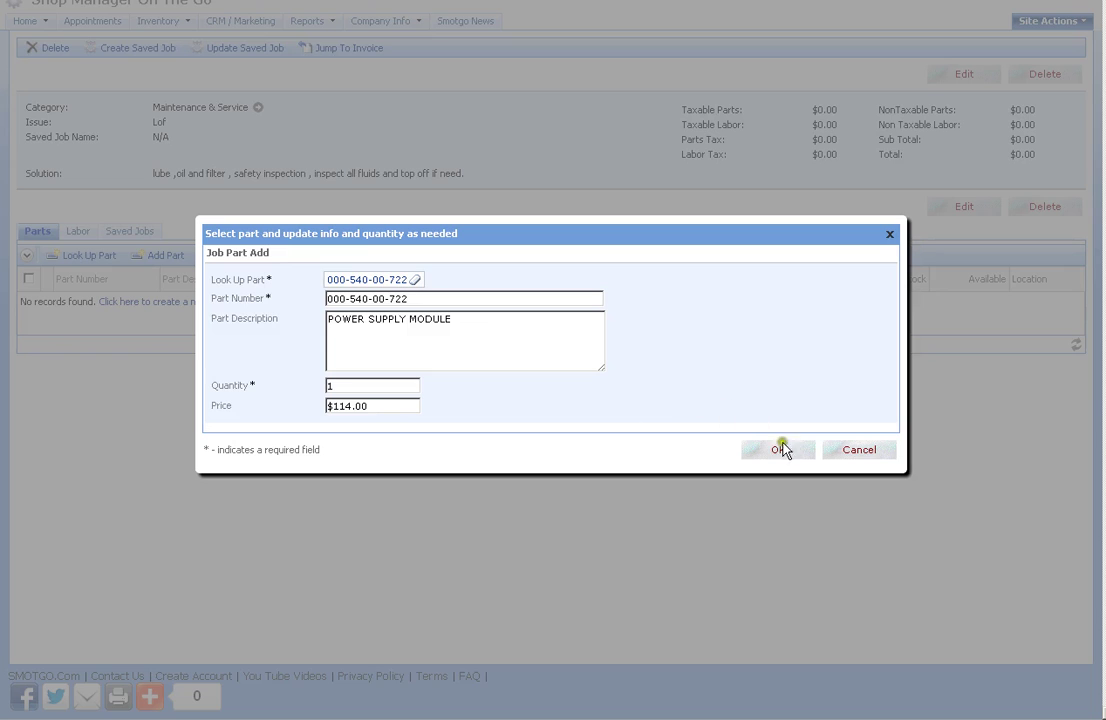
pyautogui.click(788, 449)
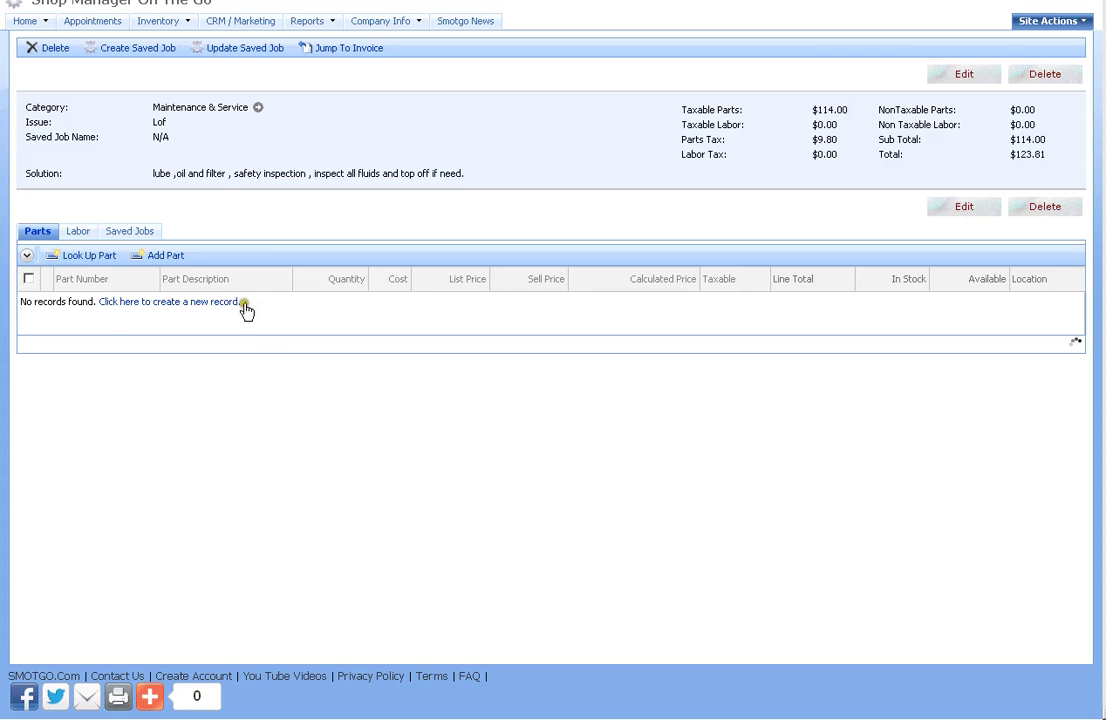
# Step: Return to the job's invoice and review its Shop Supplies and Hazzardous Waste Fee additional charges
pyautogui.click(346, 50)
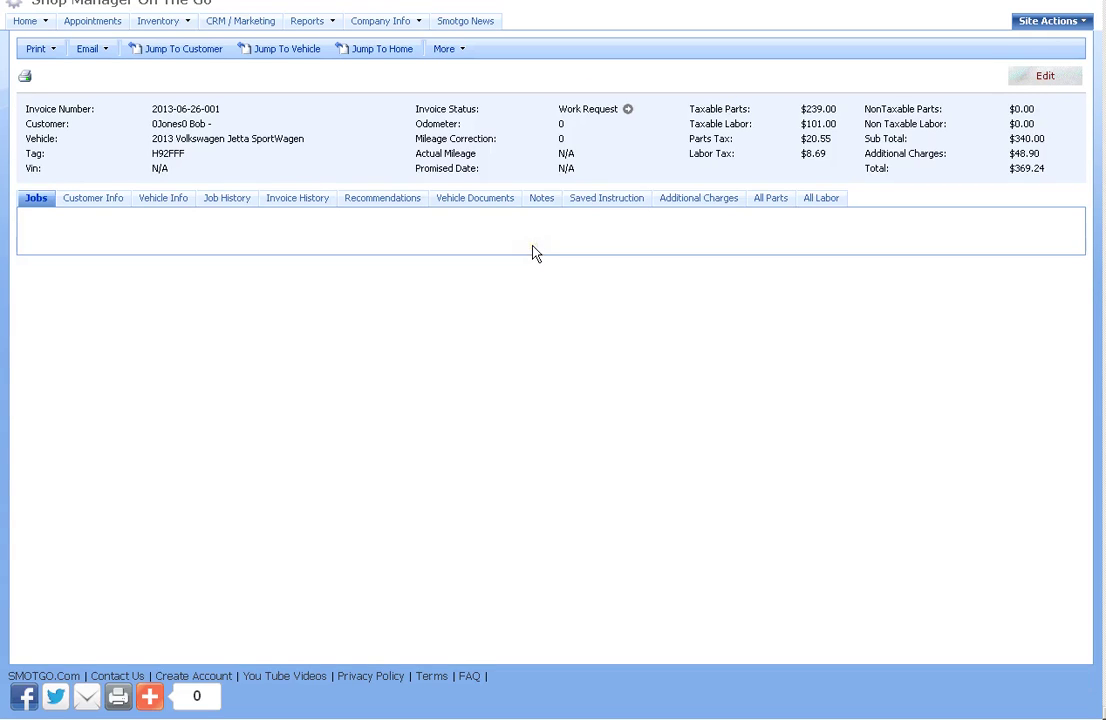
pyautogui.click(696, 201)
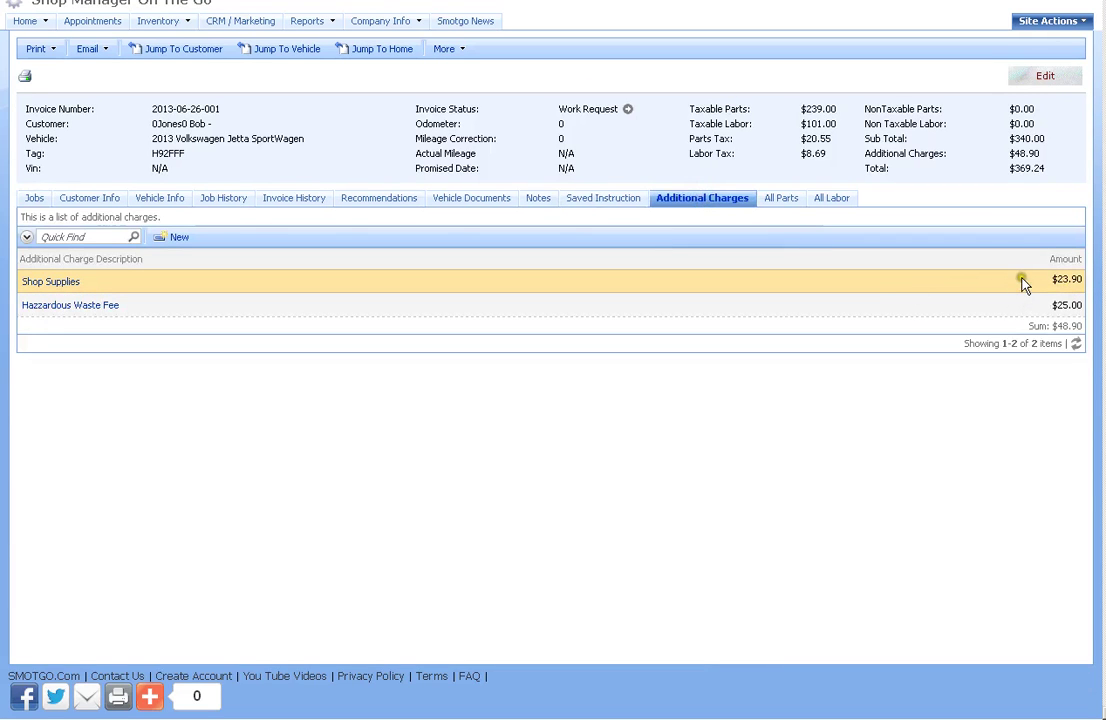
pyautogui.moveTo(1082, 306); pyautogui.dragTo(1057, 307)
pyautogui.click(758, 306)
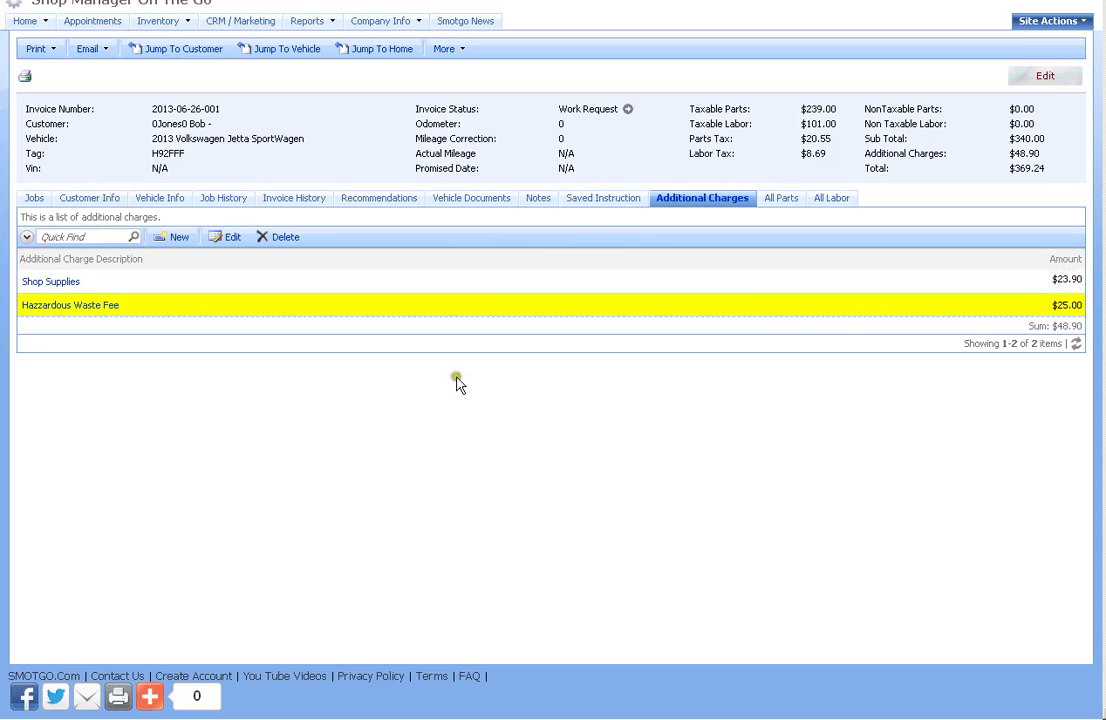
# Step: Start a new appointment, find the customer by last name and select their first listed 2000 Volvo S70
pyautogui.click(92, 24)
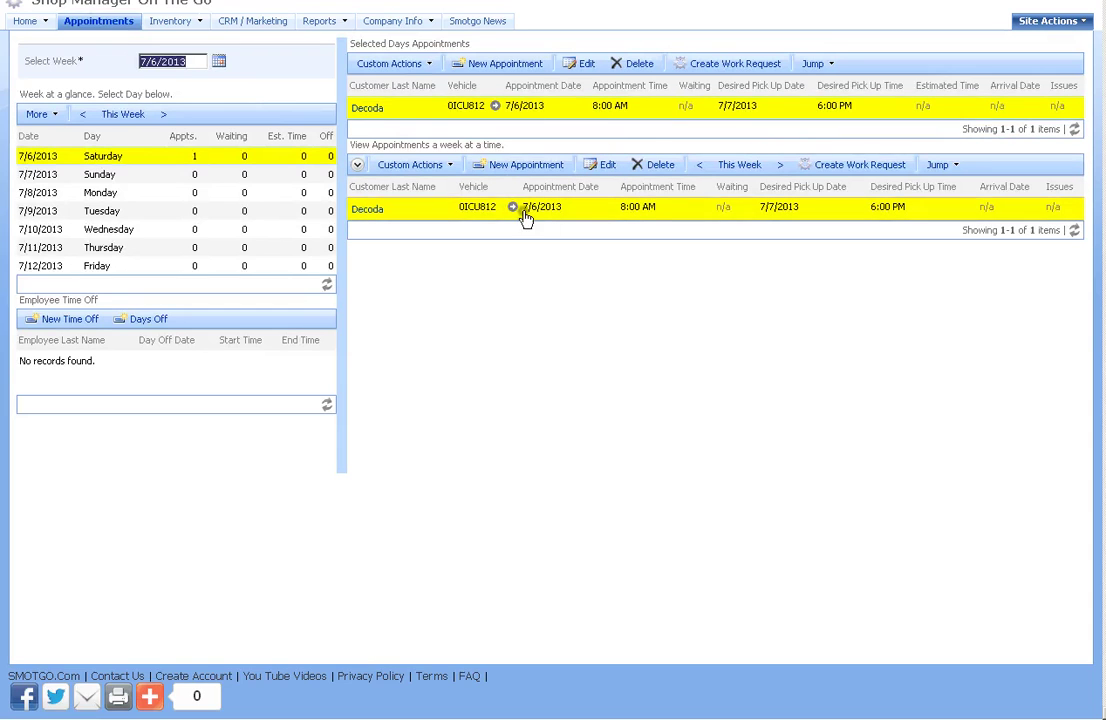
pyautogui.click(500, 66)
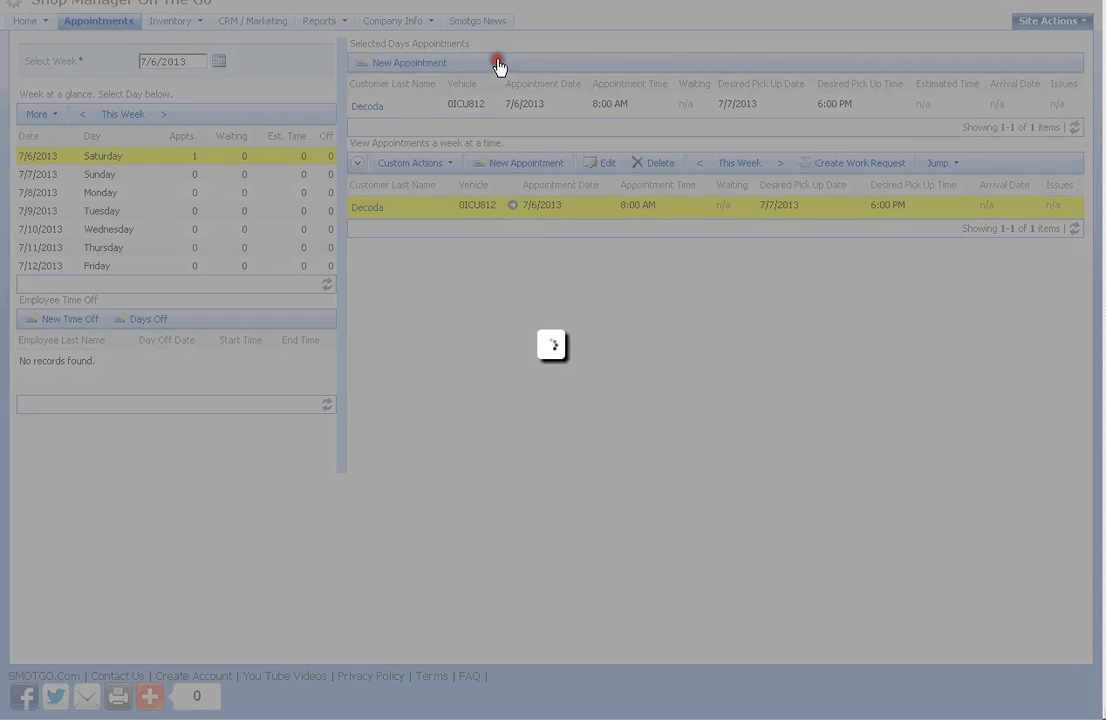
pyautogui.click(345, 229)
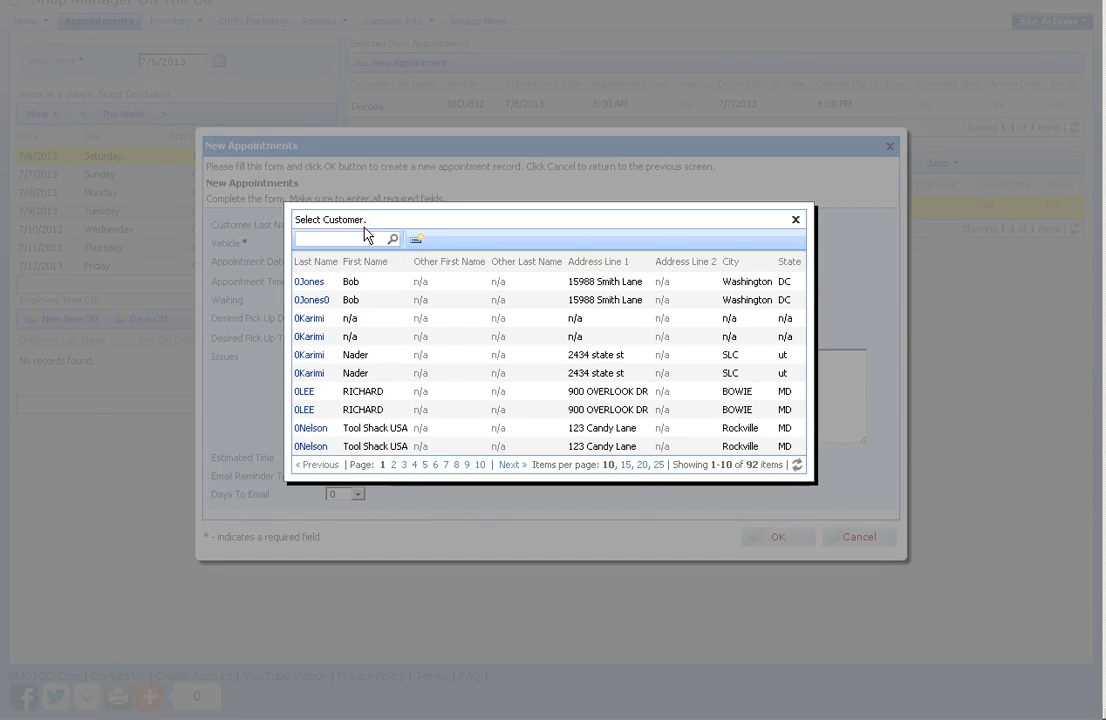
pyautogui.write('decoda')
pyautogui.press('Return')
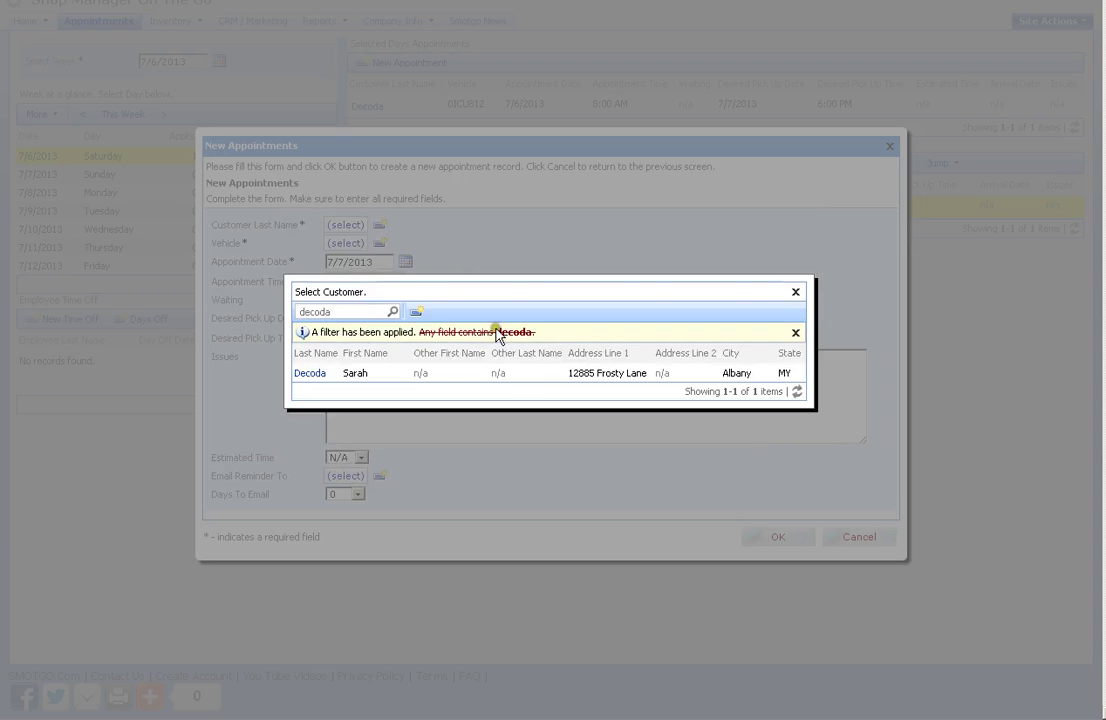
pyautogui.click(510, 376)
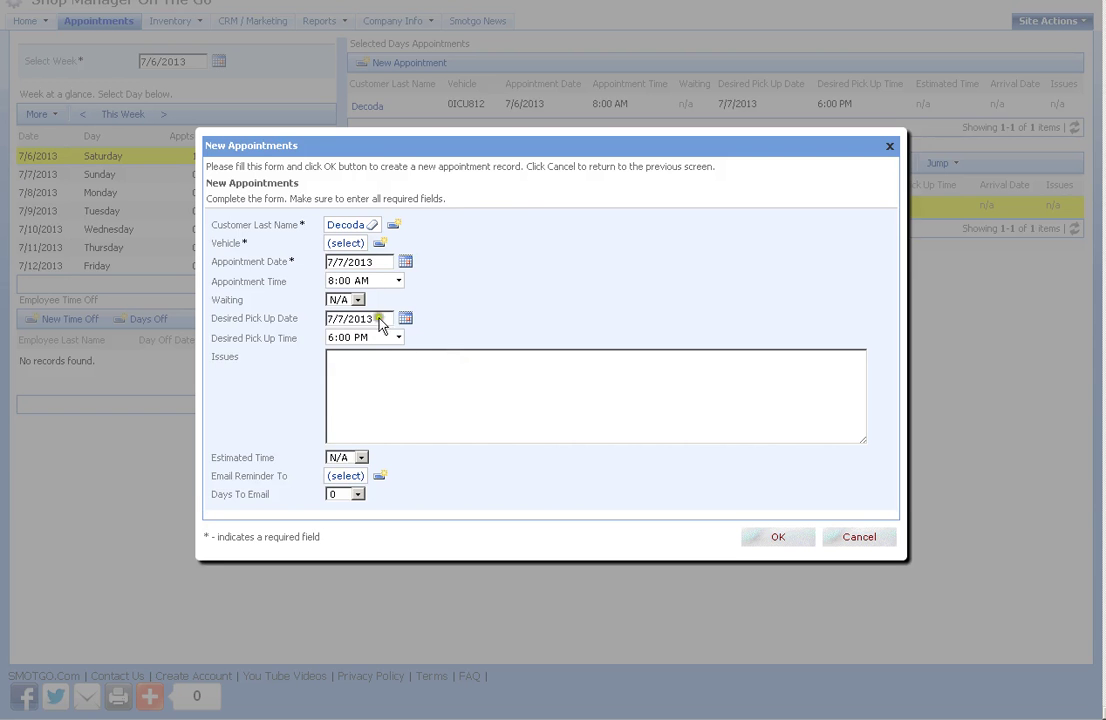
pyautogui.click(337, 243)
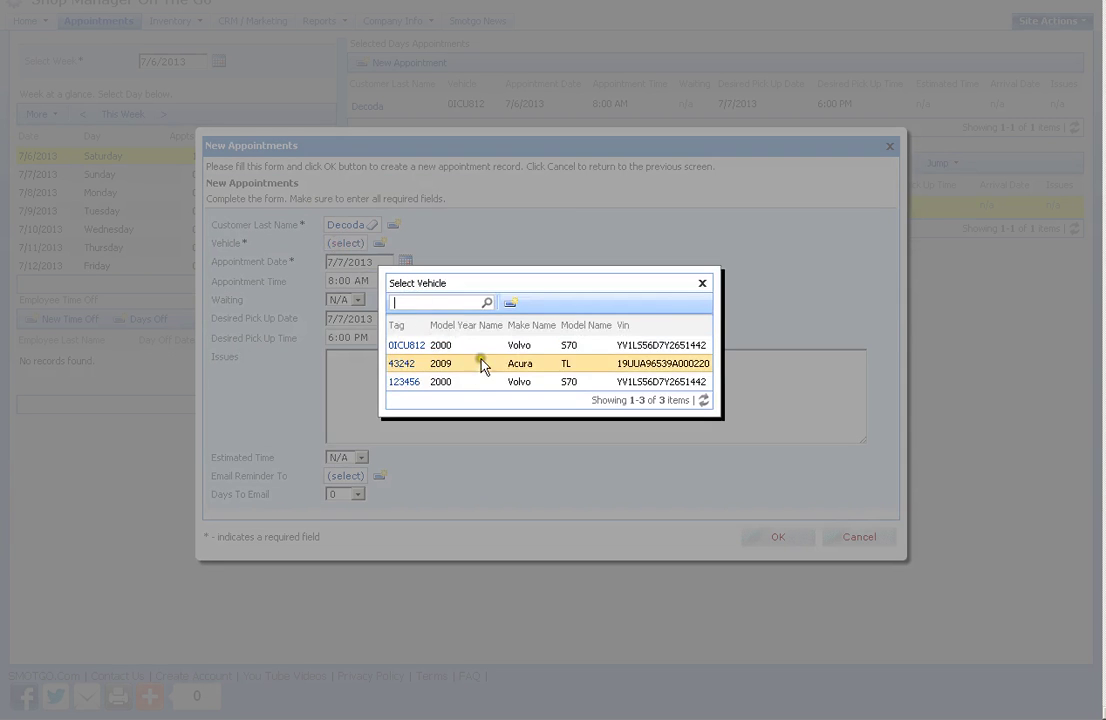
pyautogui.click(491, 348)
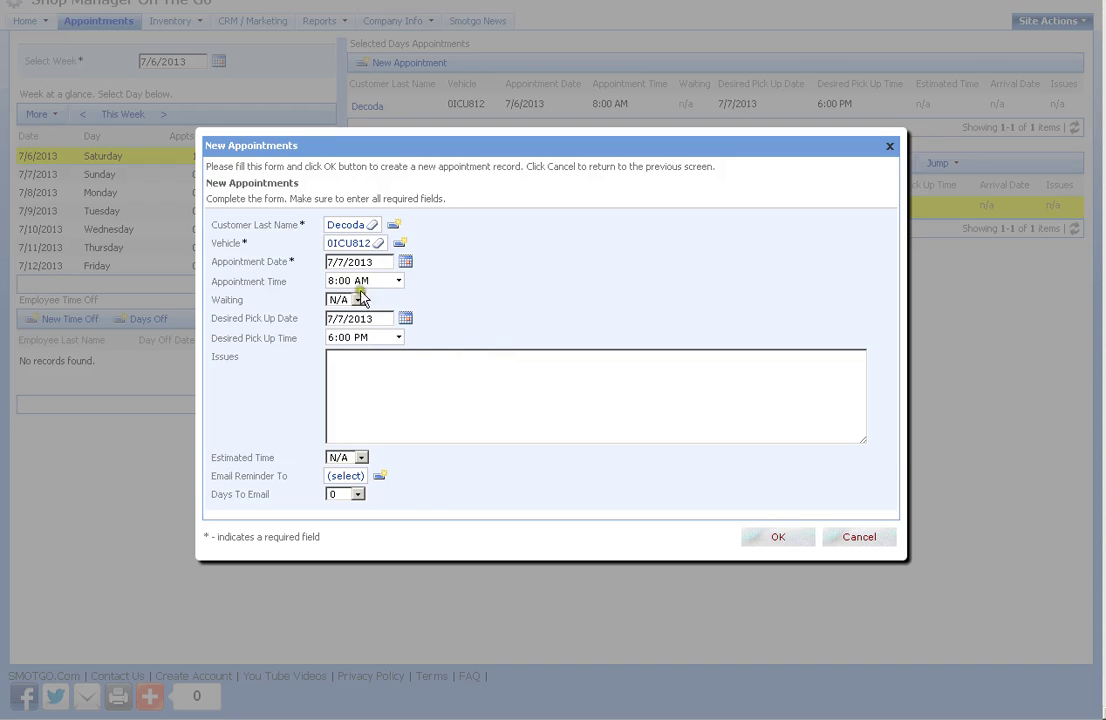
# Step: Set the appointment date to 7/6/2013 and send the email reminder to the customer's second listed email address
pyautogui.click(405, 262)
pyautogui.click(470, 316)
pyautogui.click(345, 477)
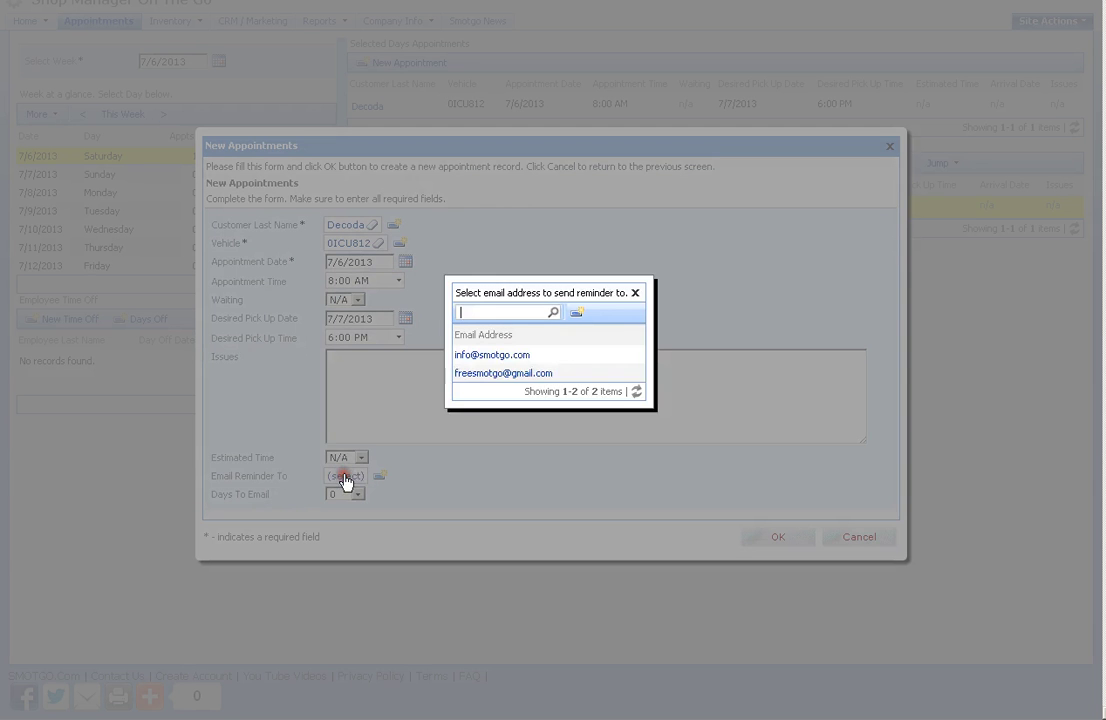
pyautogui.click(509, 376)
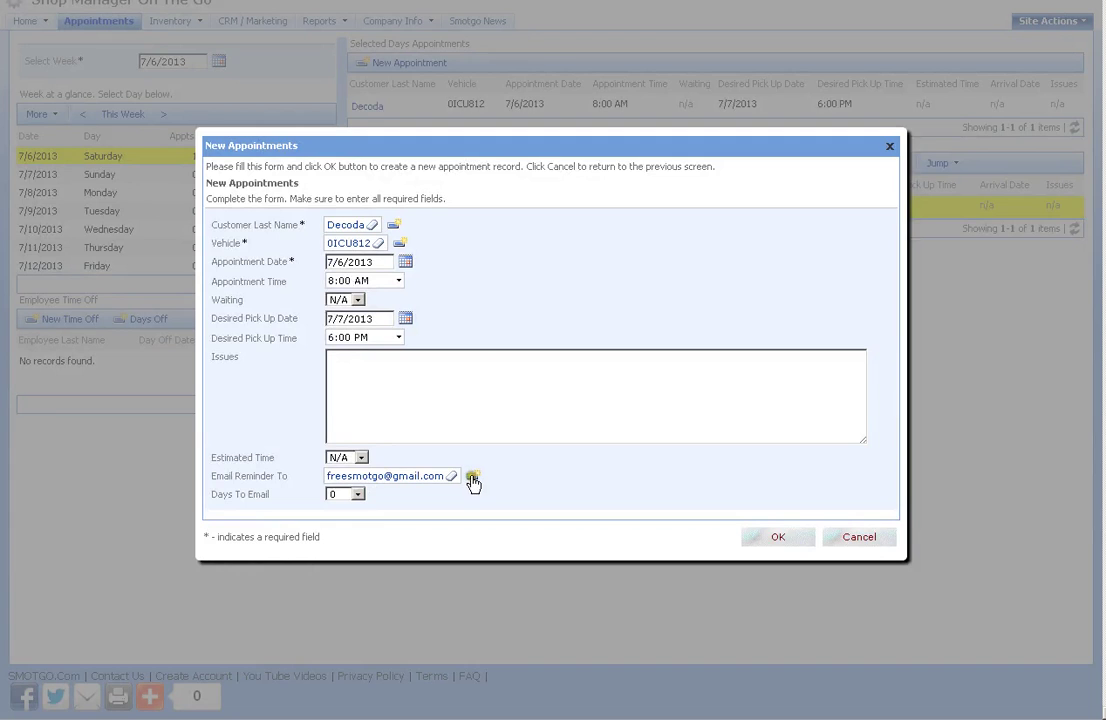
pyautogui.click(402, 478)
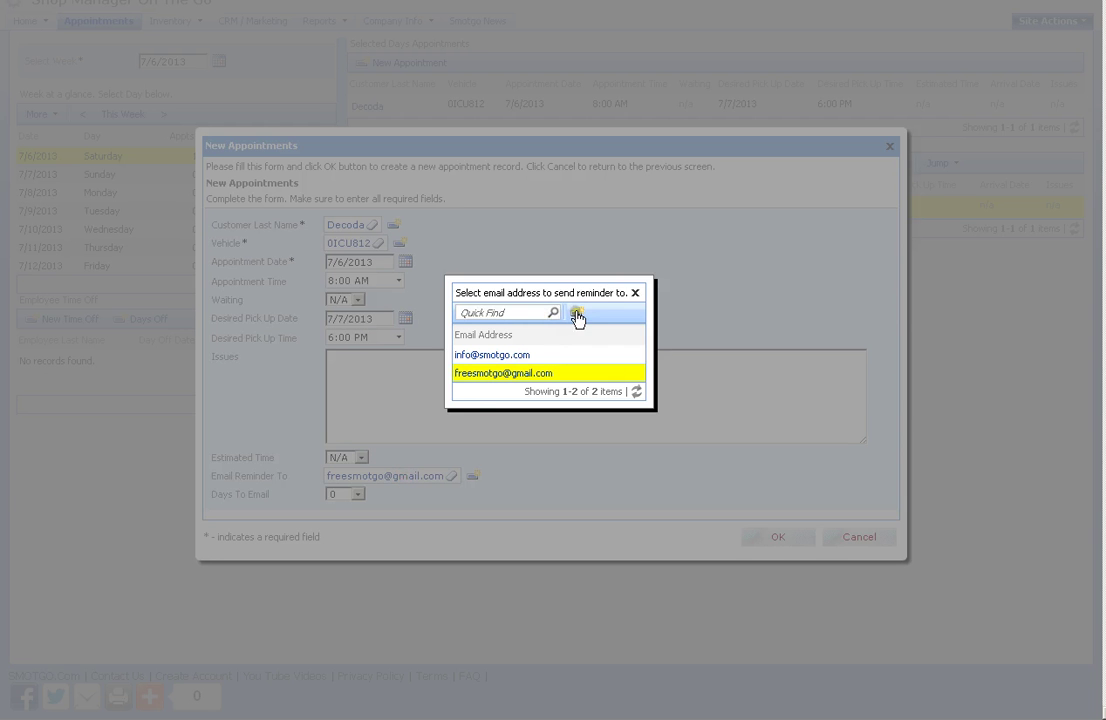
pyautogui.click(634, 293)
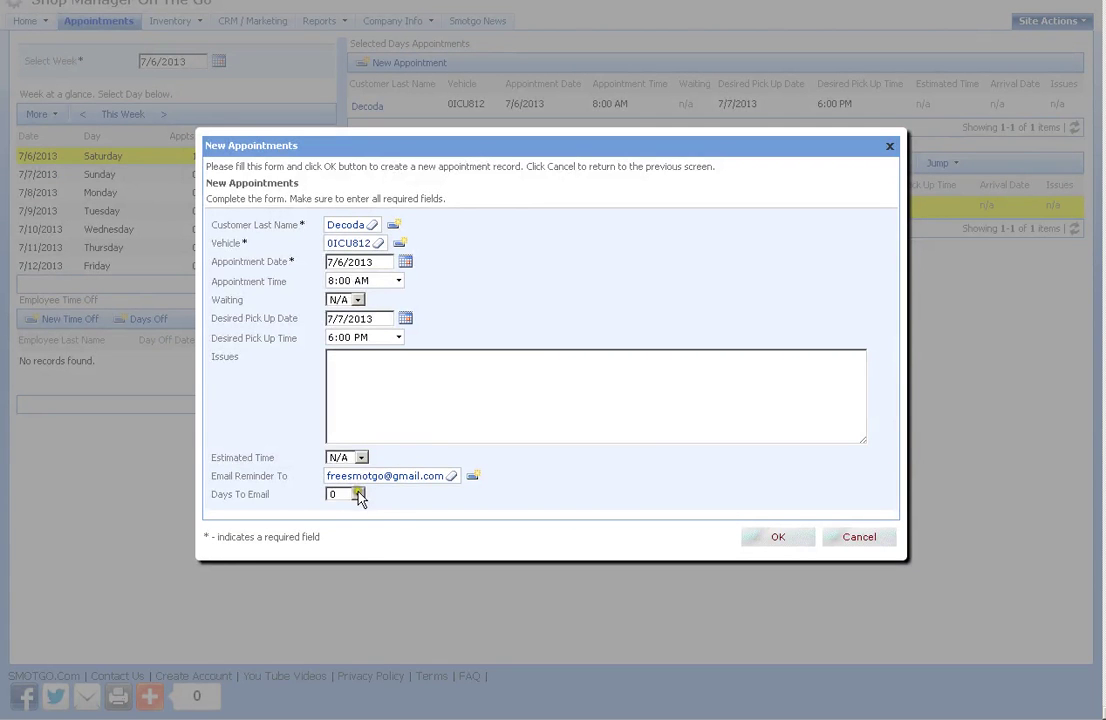
# Step: Set Days To Email to 1 and save the new appointment
pyautogui.click(358, 494)
pyautogui.click(351, 535)
pyautogui.click(473, 265)
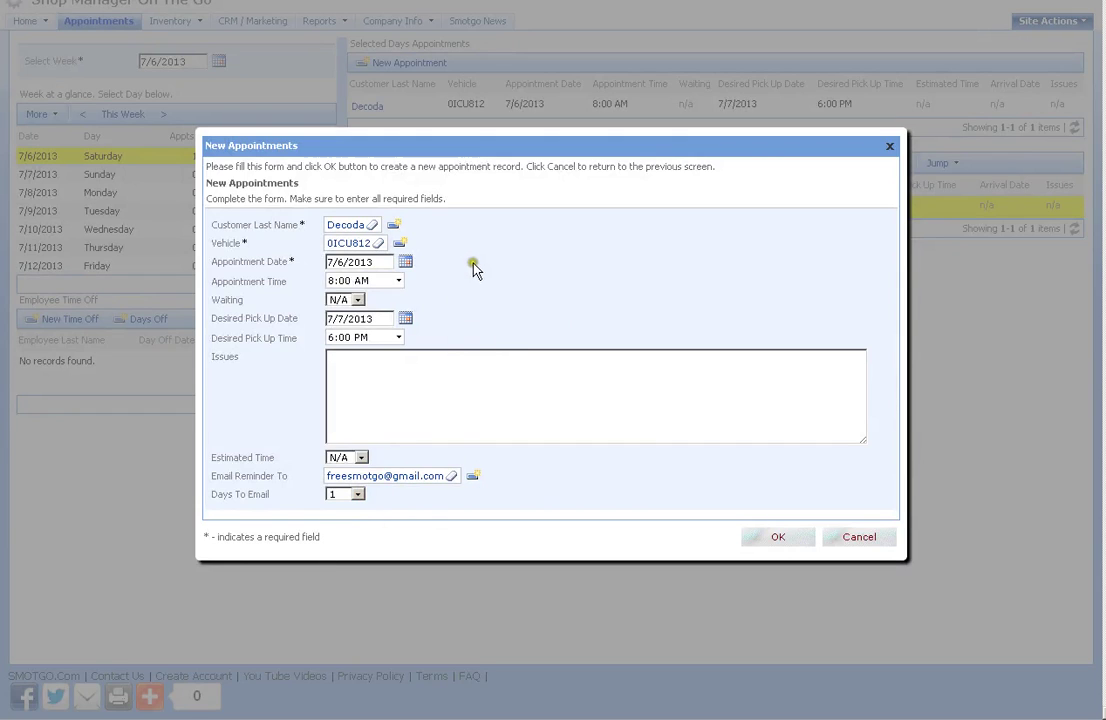
pyautogui.click(358, 494)
pyautogui.click(360, 495)
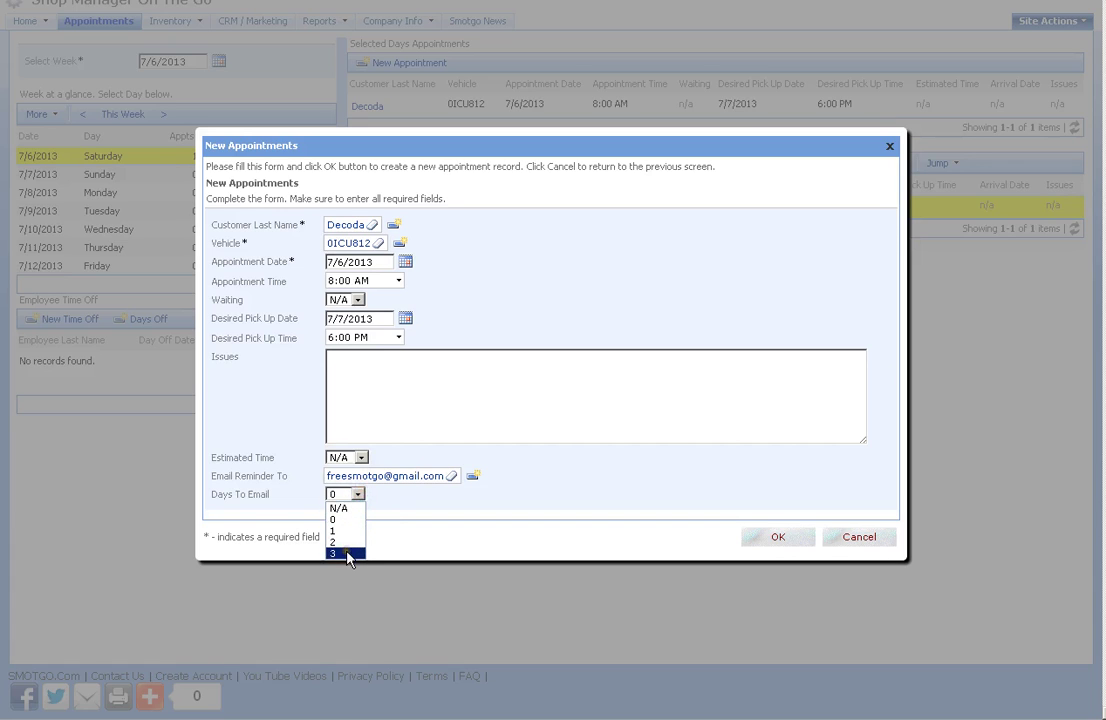
pyautogui.click(340, 531)
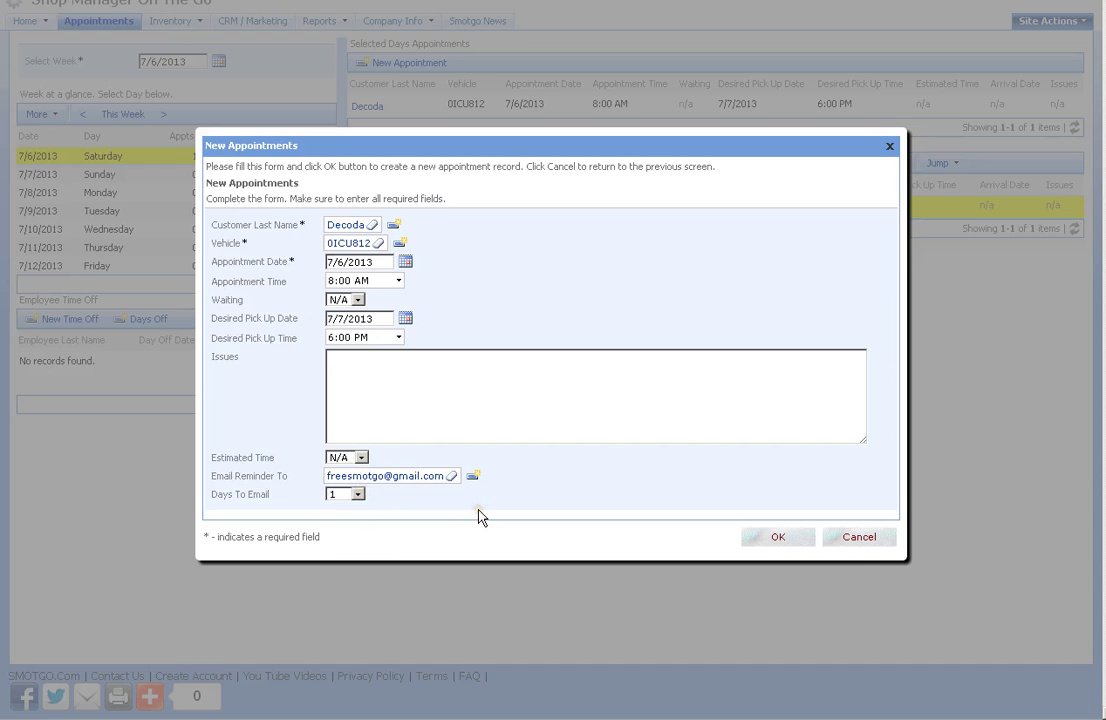
pyautogui.click(772, 538)
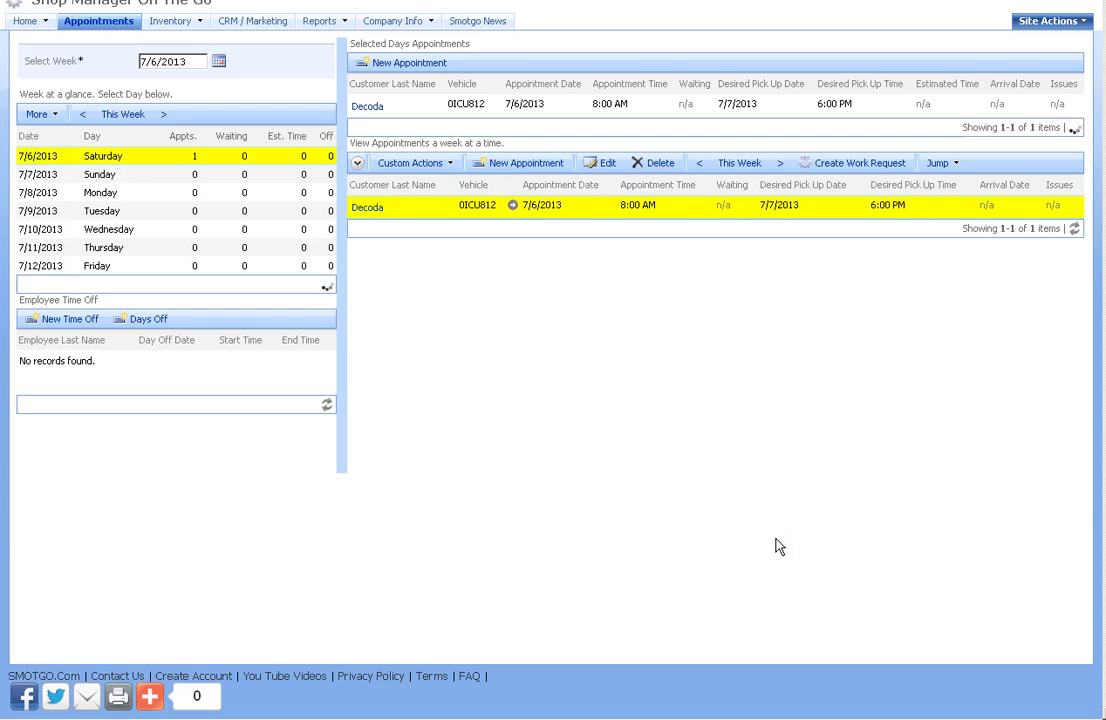
# Step: Switch to Gmail, open the appointment reminder from Cosmo AUTO Body and examine its instructions for being removed from future emails
pyautogui.moveTo(393, 20)
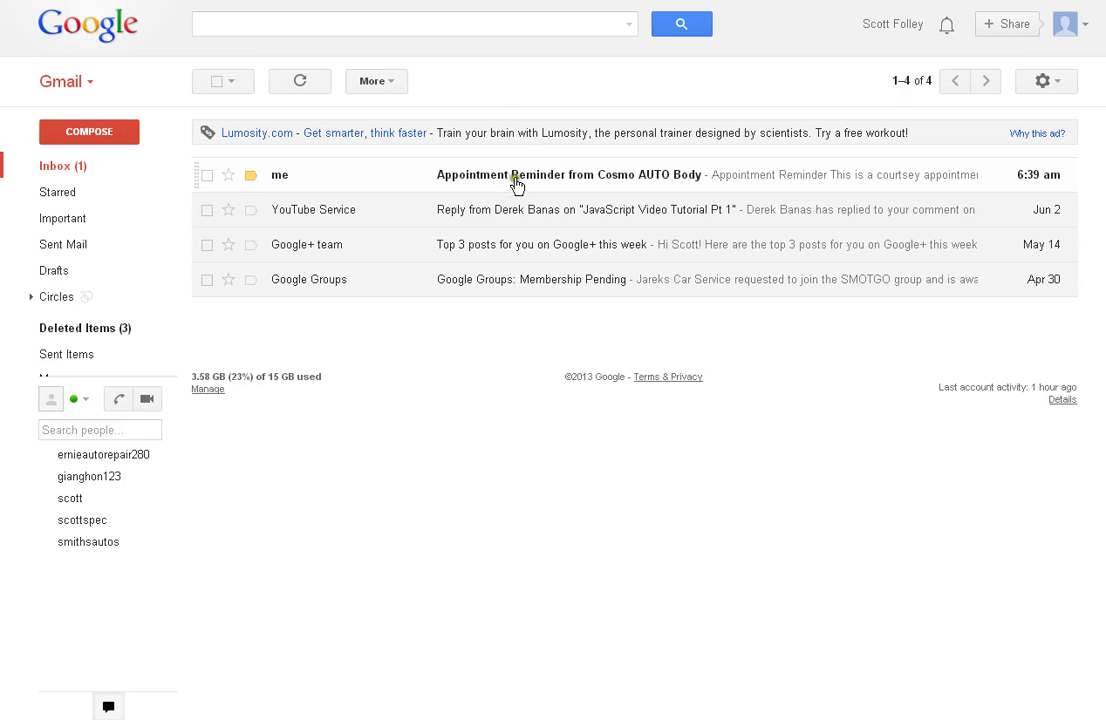
pyautogui.click(533, 176)
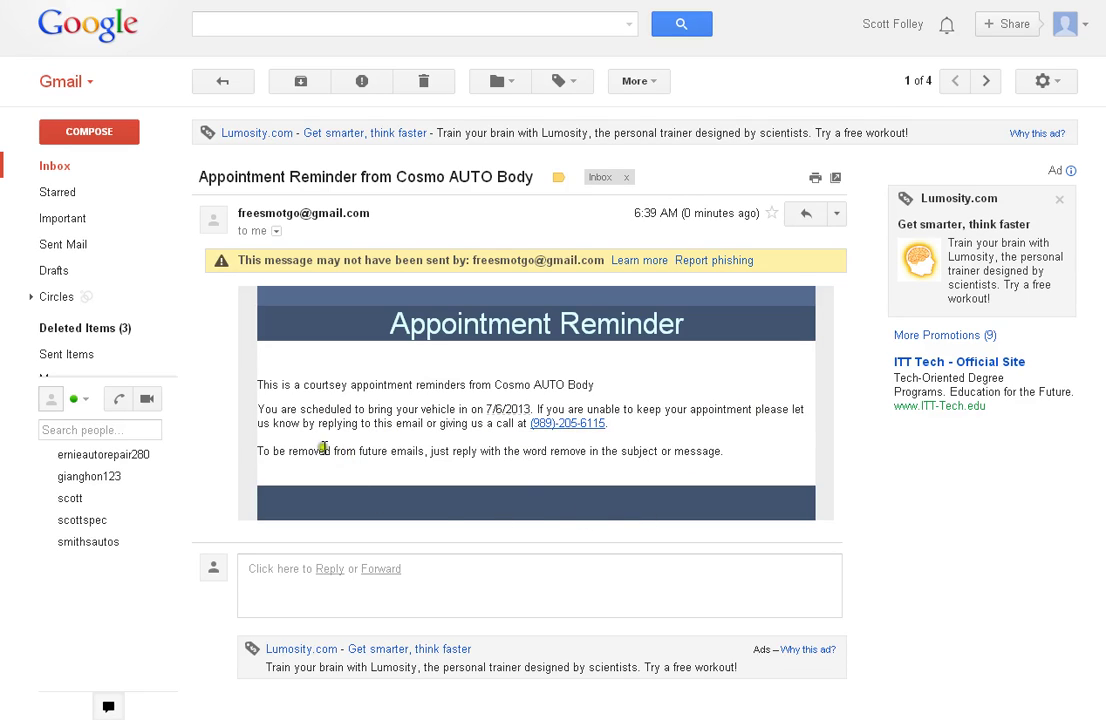
pyautogui.moveTo(260, 450); pyautogui.dragTo(727, 450)
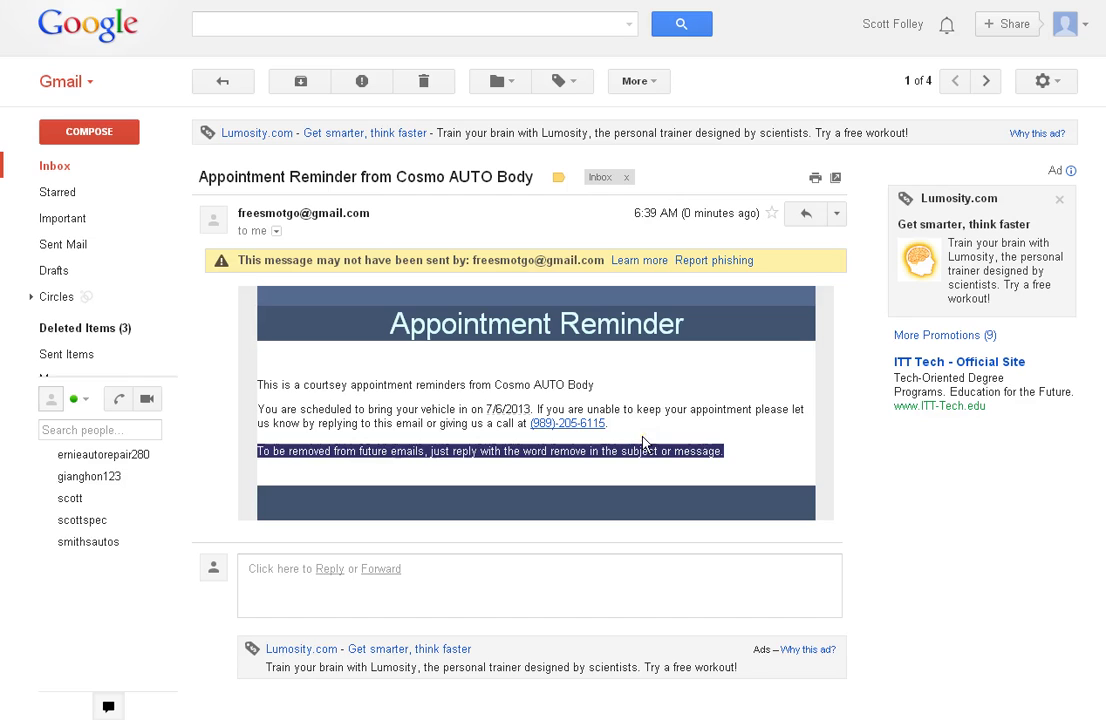
pyautogui.rightClick(651, 440)
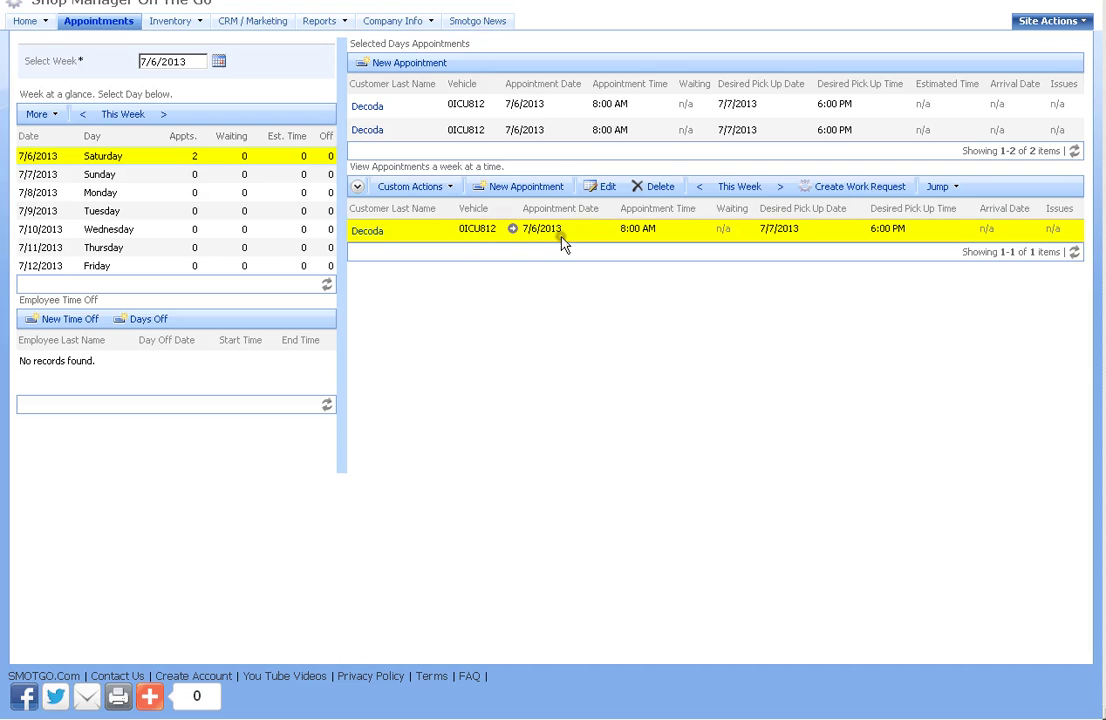
# Step: Return to the shop manager's appointments and open the customer record linked to the 7/6/2013 appointment
pyautogui.click(676, 172)
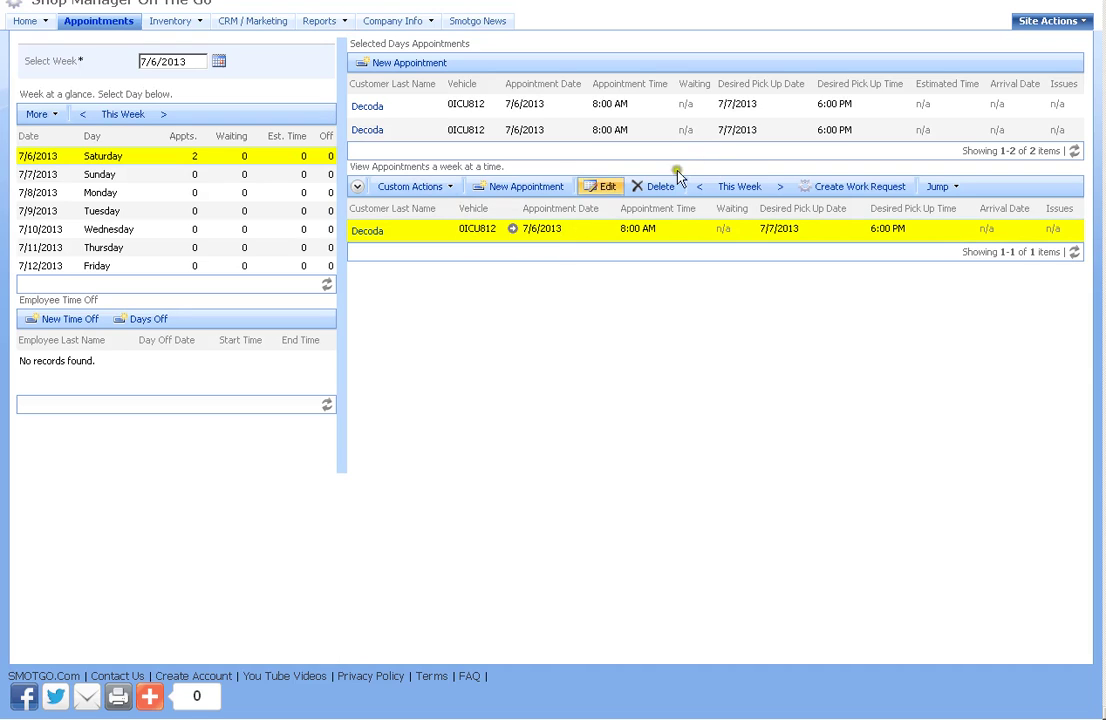
pyautogui.click(767, 228)
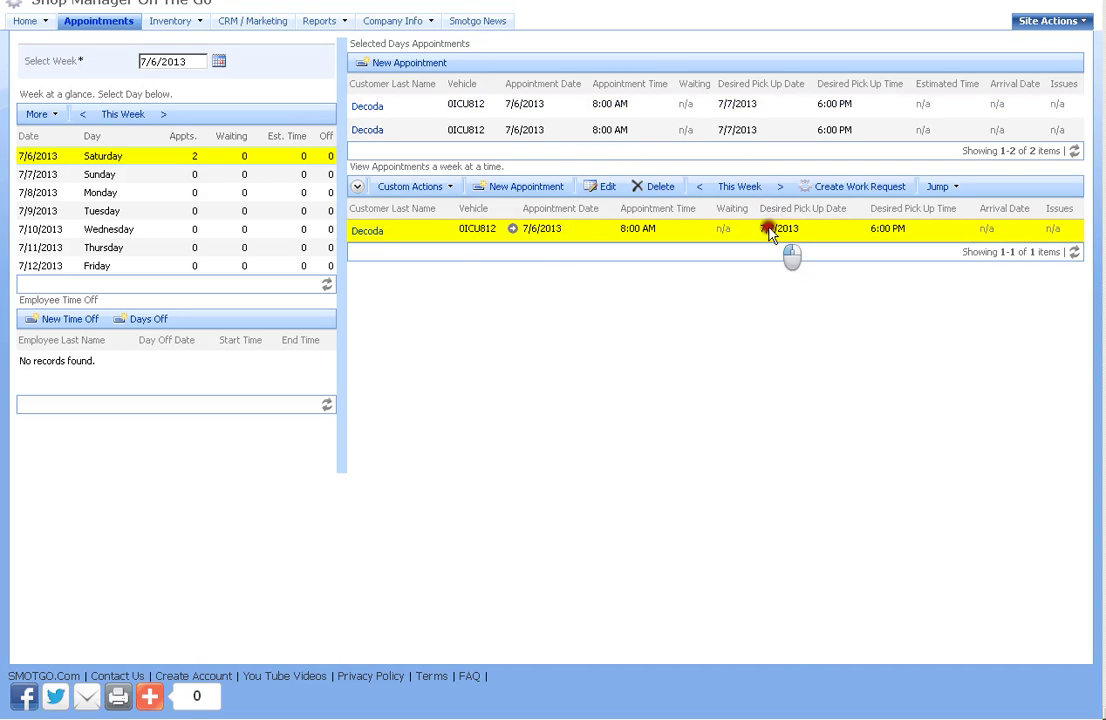
pyautogui.click(963, 190)
pyautogui.click(962, 207)
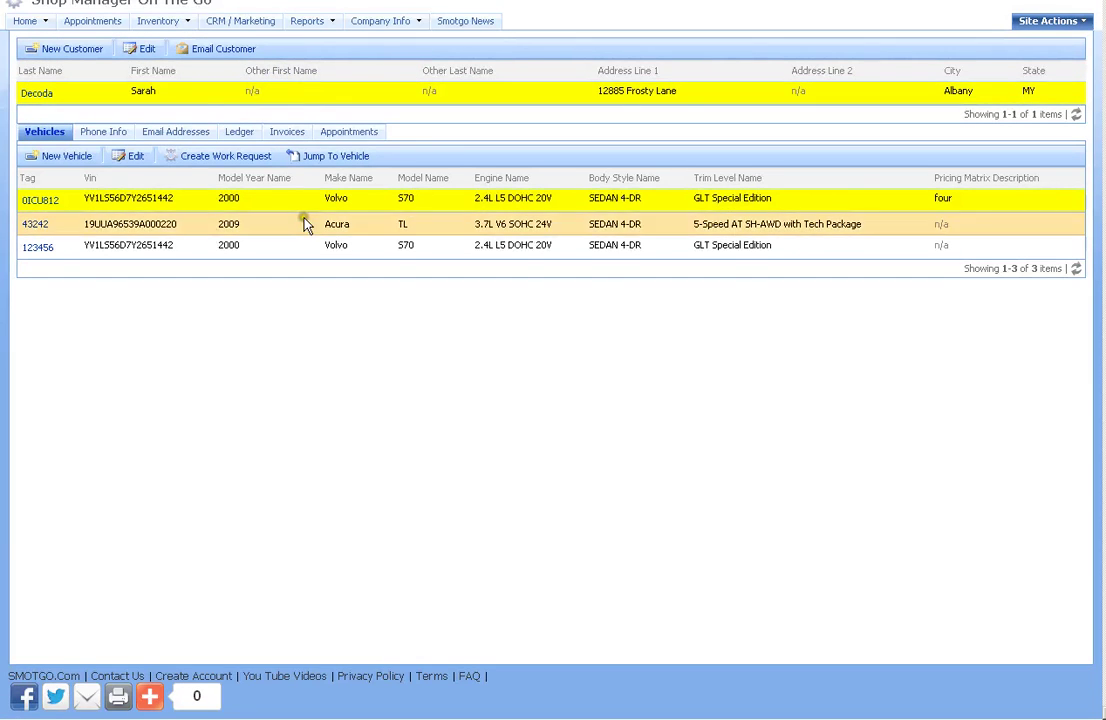
pyautogui.click(453, 206)
pyautogui.click(425, 92)
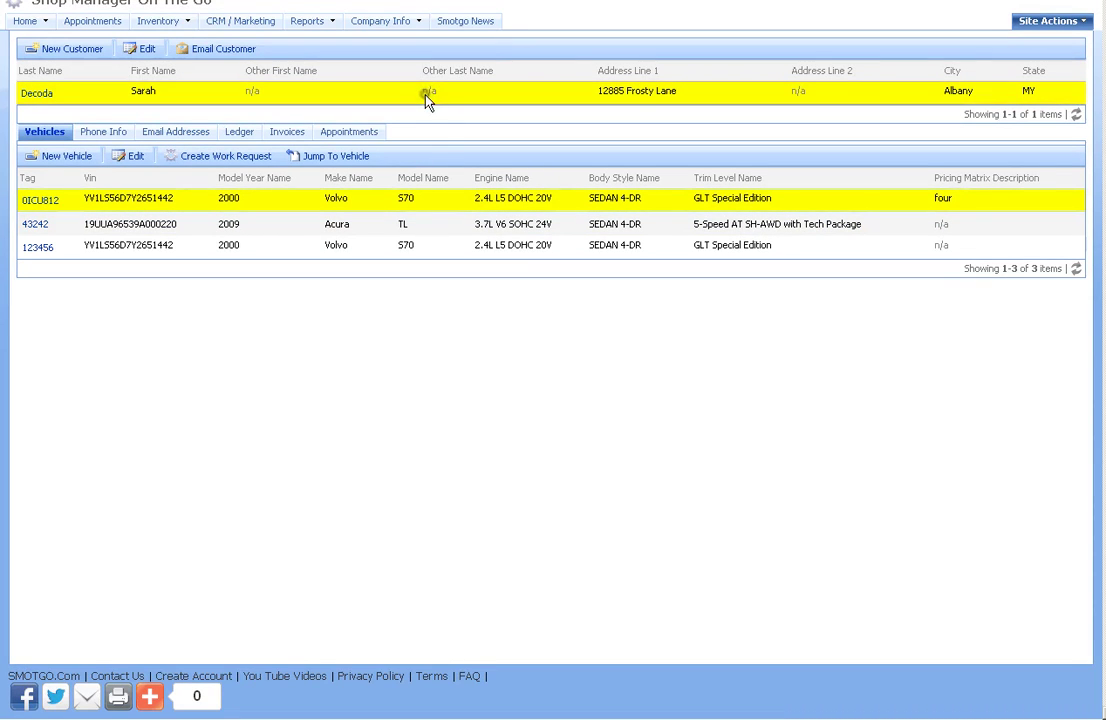
# Step: Try the No Email option in the customer's communication info and discard the edit
pyautogui.click(132, 48)
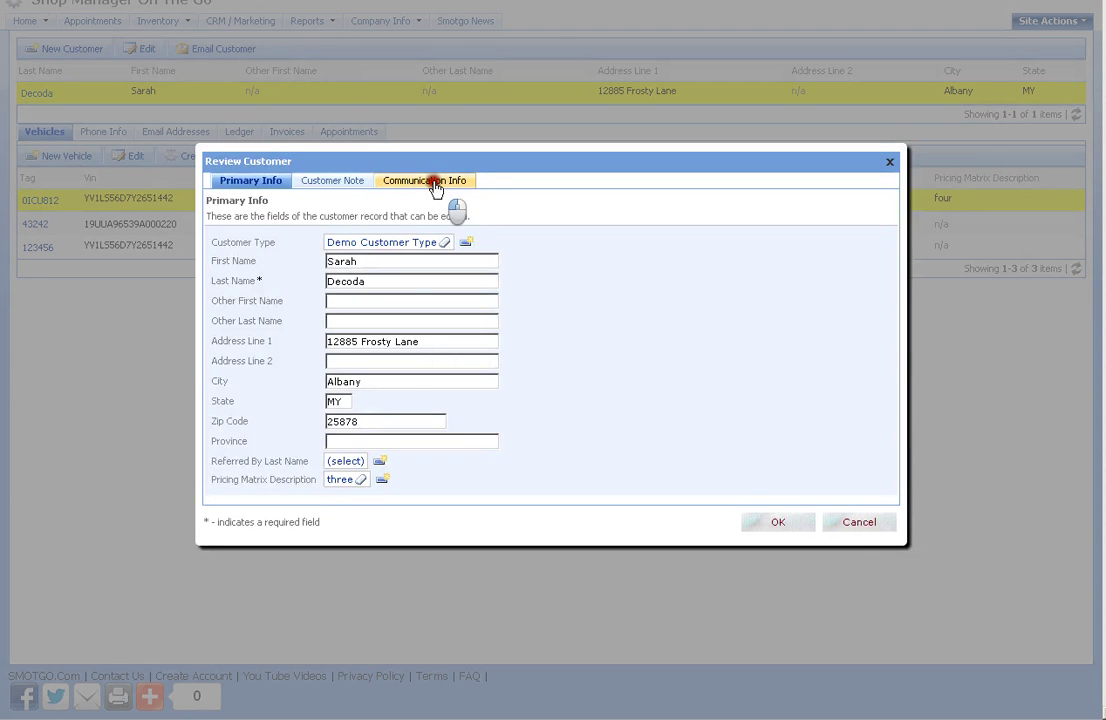
pyautogui.click(392, 182)
pyautogui.click(333, 229)
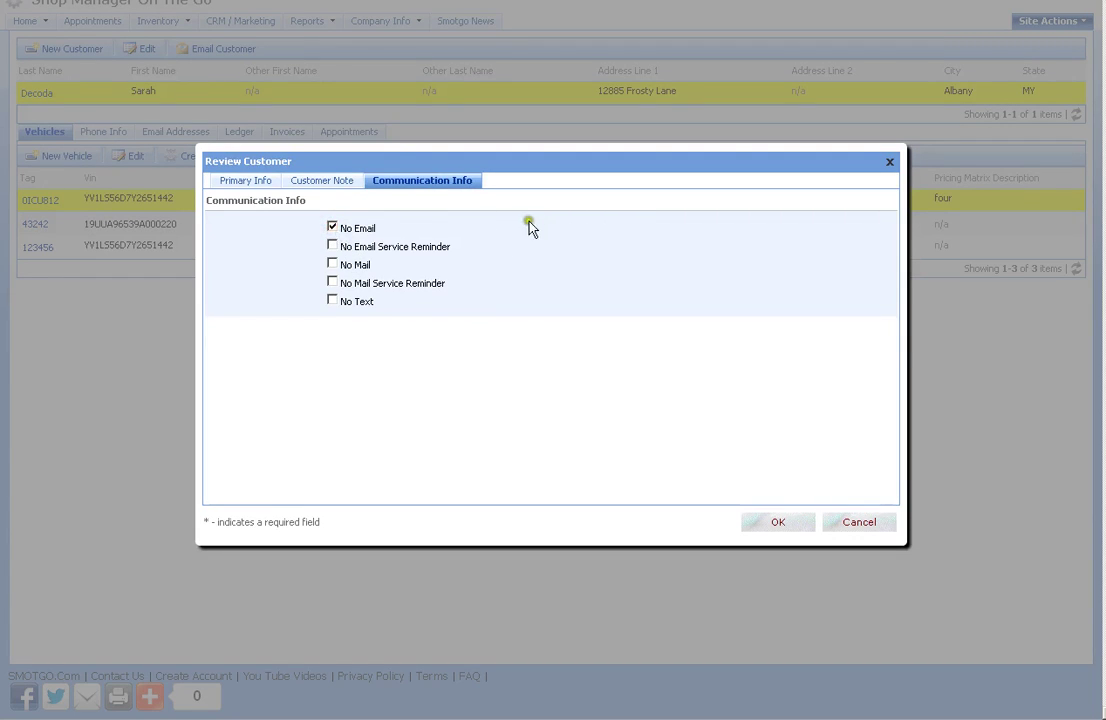
pyautogui.click(394, 180)
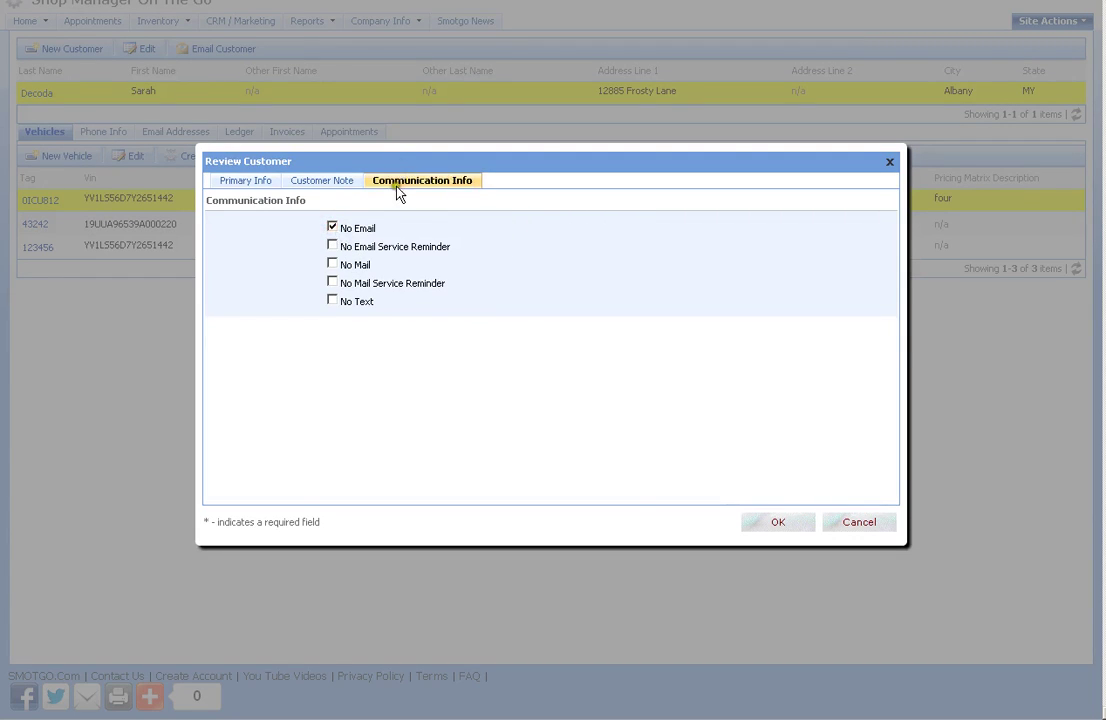
pyautogui.click(333, 229)
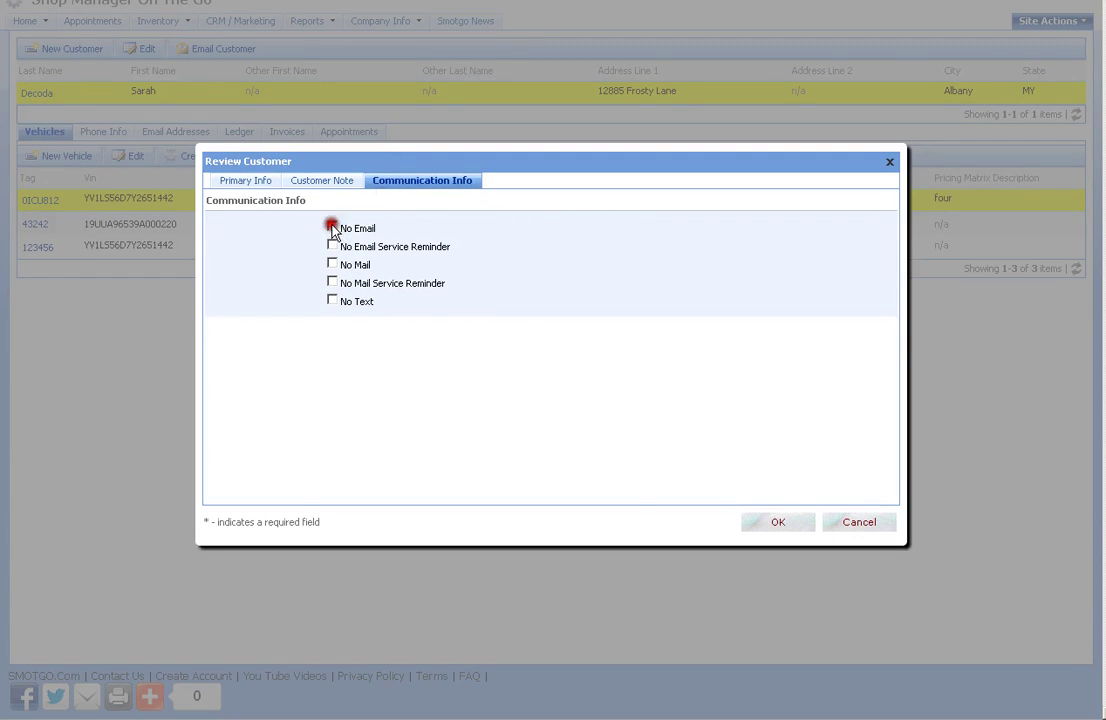
pyautogui.click(862, 523)
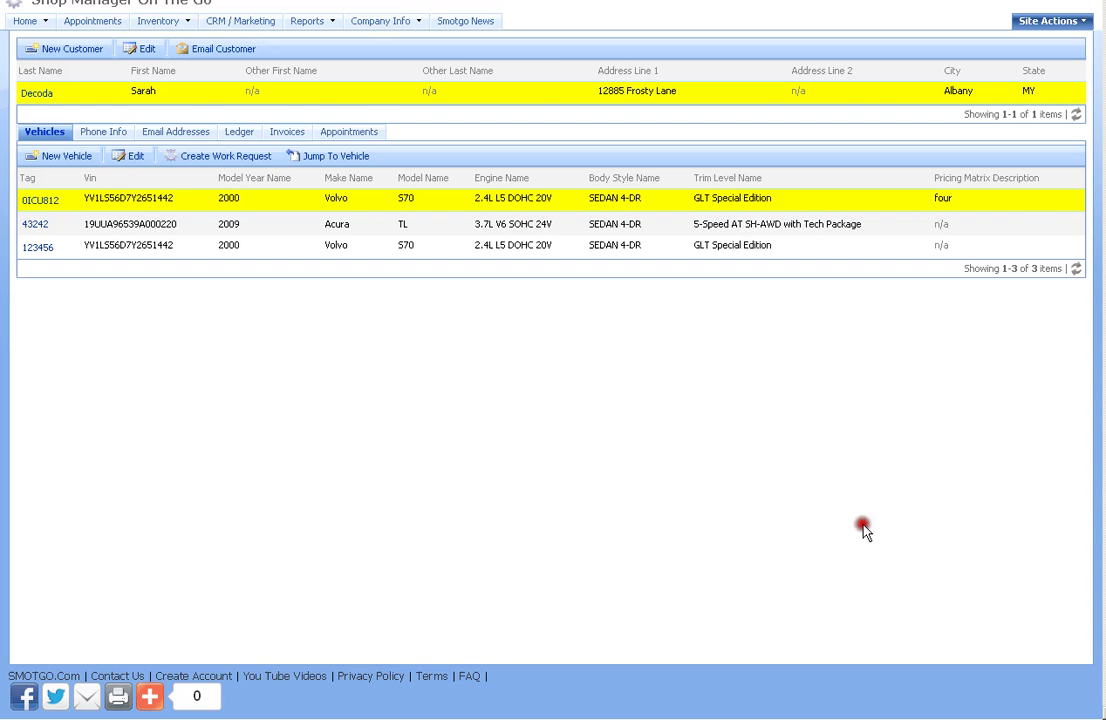
# Step: Try the No Email option in the first 2000 Volvo S70's service reminder and communication info and discard the edit
pyautogui.click(340, 200)
pyautogui.click(136, 158)
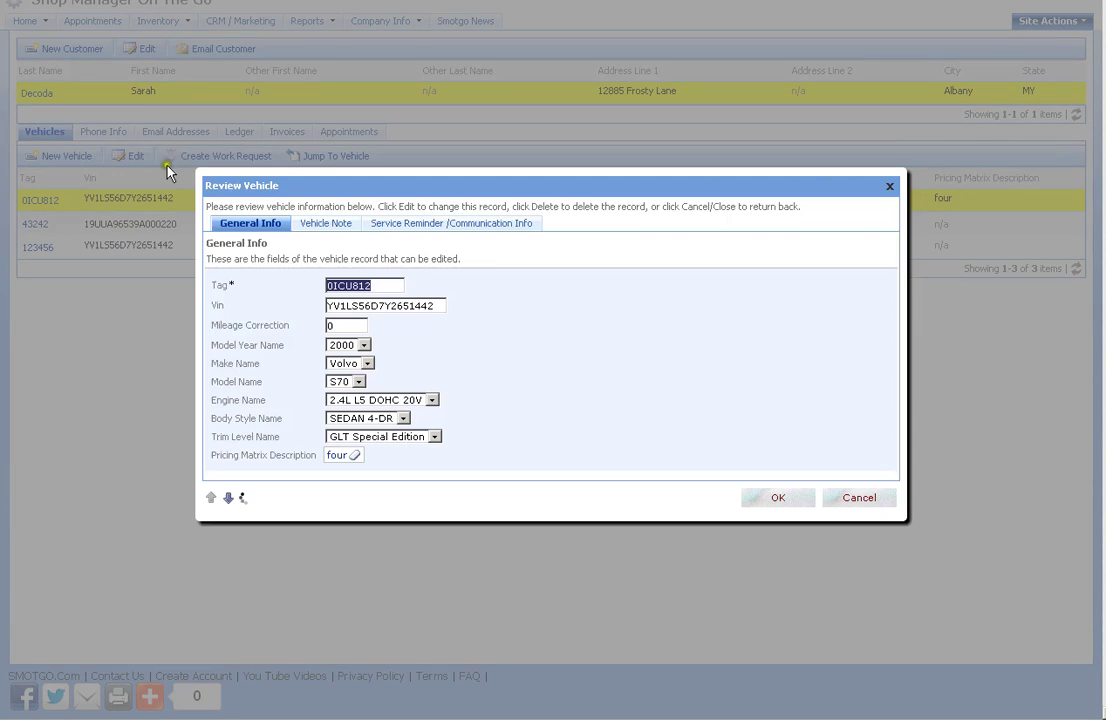
pyautogui.click(492, 226)
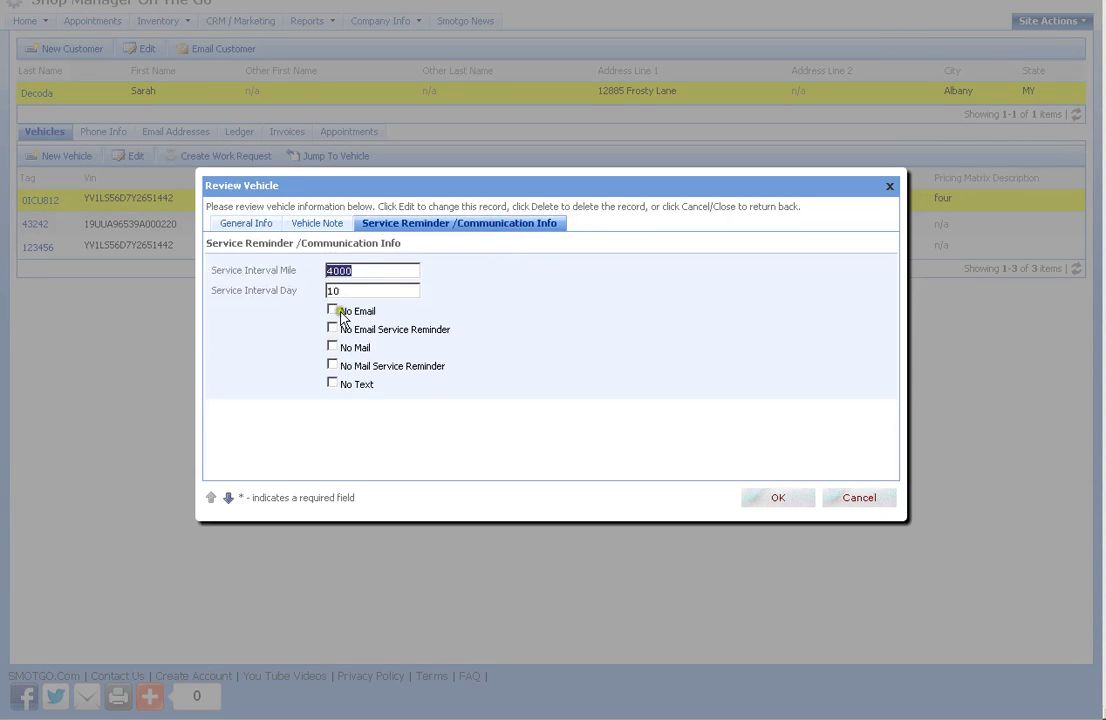
pyautogui.click(336, 311)
pyautogui.click(859, 500)
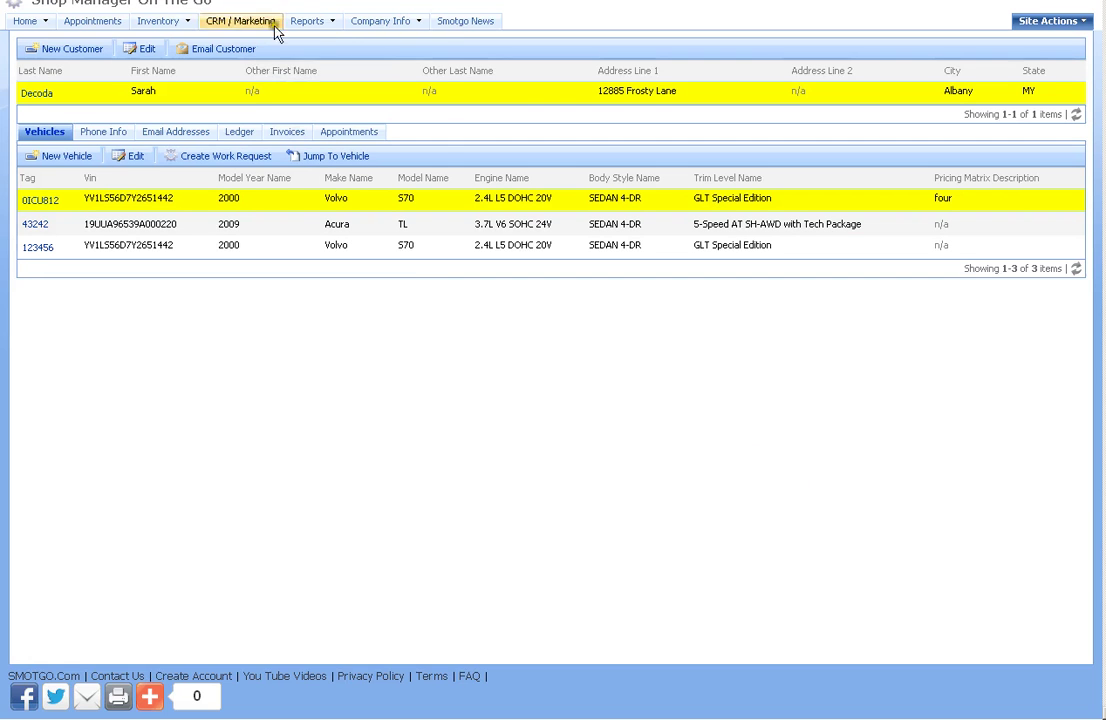
# Step: Turn off the Ink Saver option in the Cosmo AUTO Body company settings and save the record
pyautogui.click(378, 28)
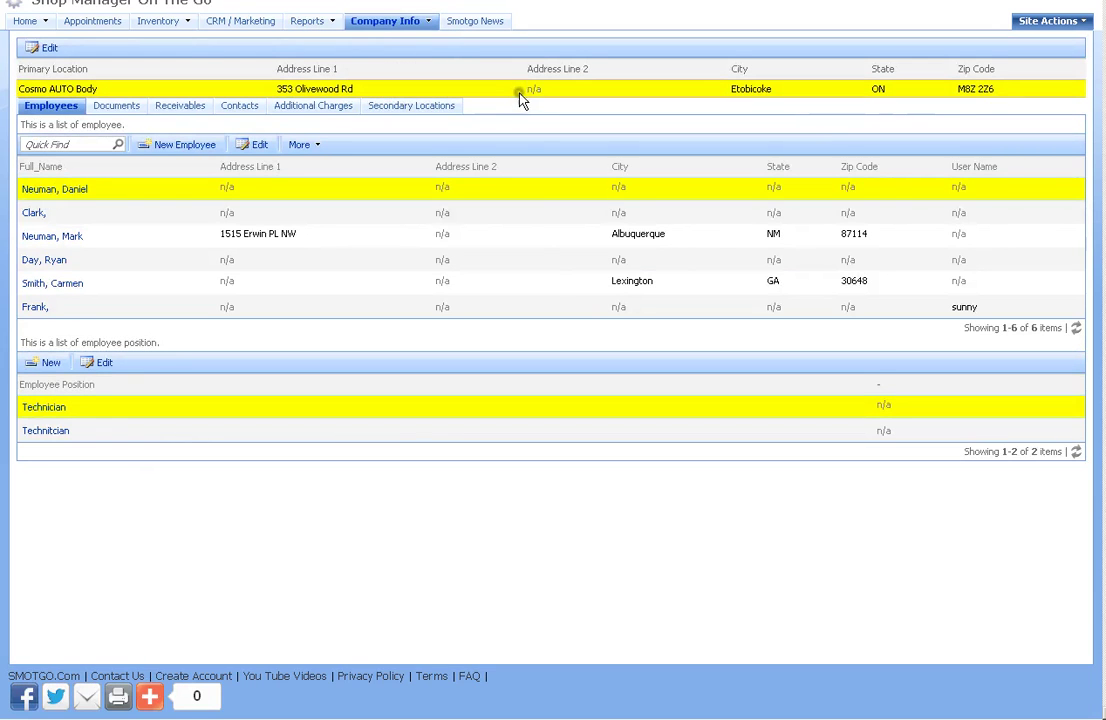
pyautogui.click(519, 93)
pyautogui.click(49, 49)
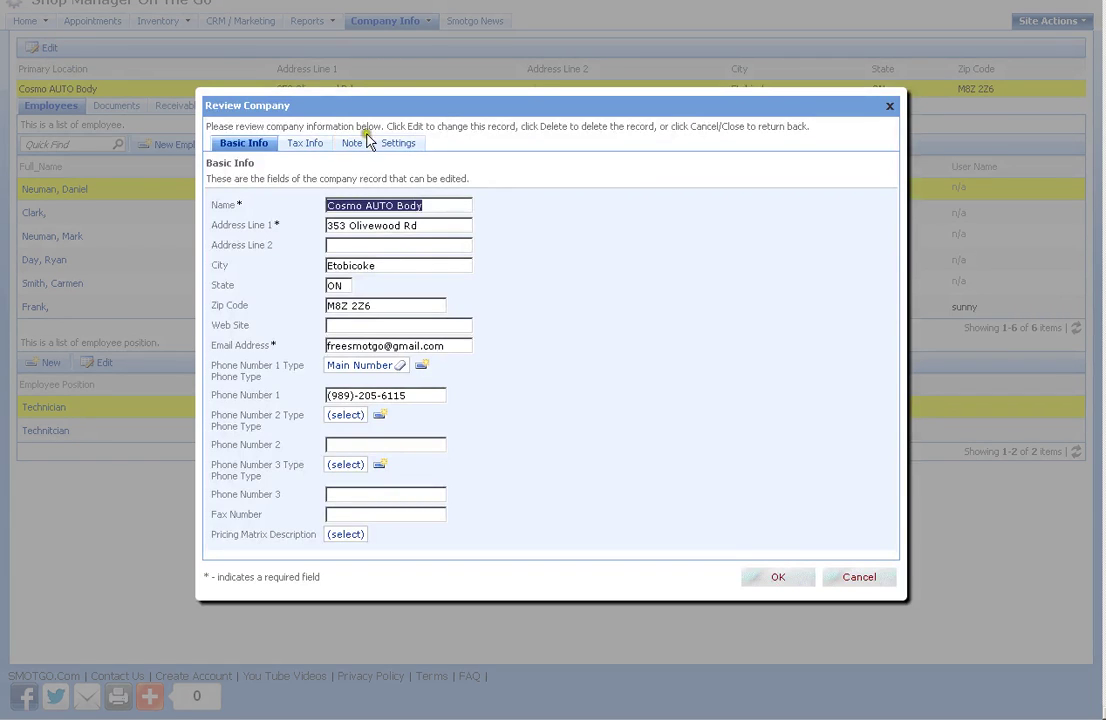
pyautogui.click(395, 145)
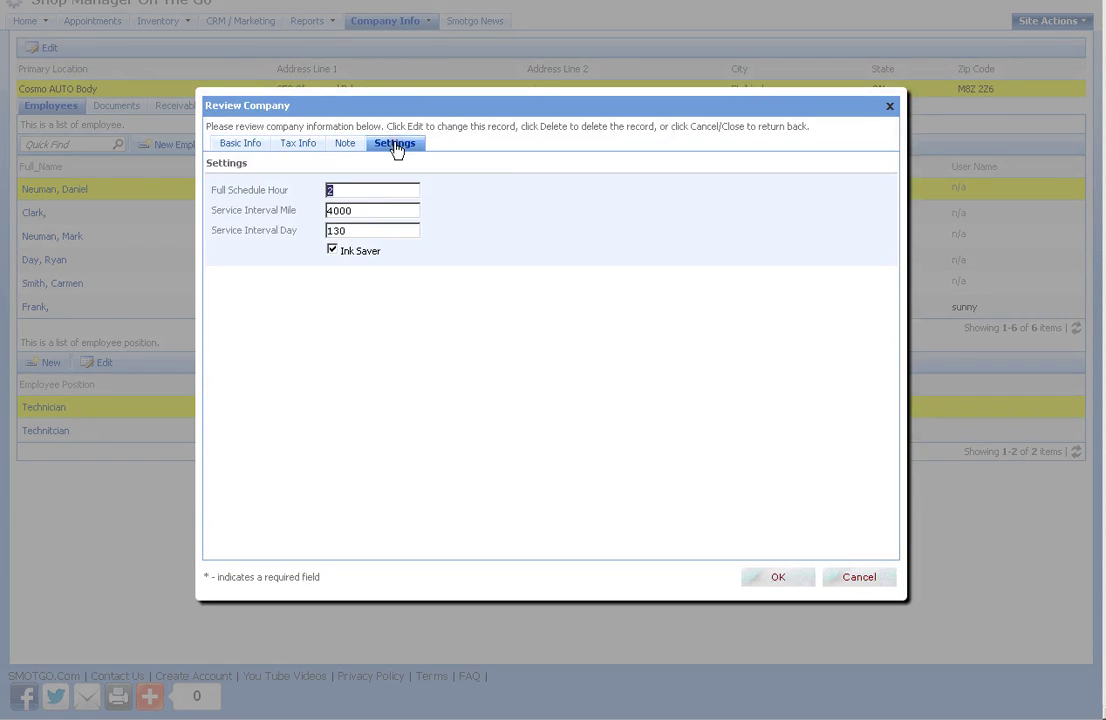
pyautogui.click(333, 251)
pyautogui.click(776, 580)
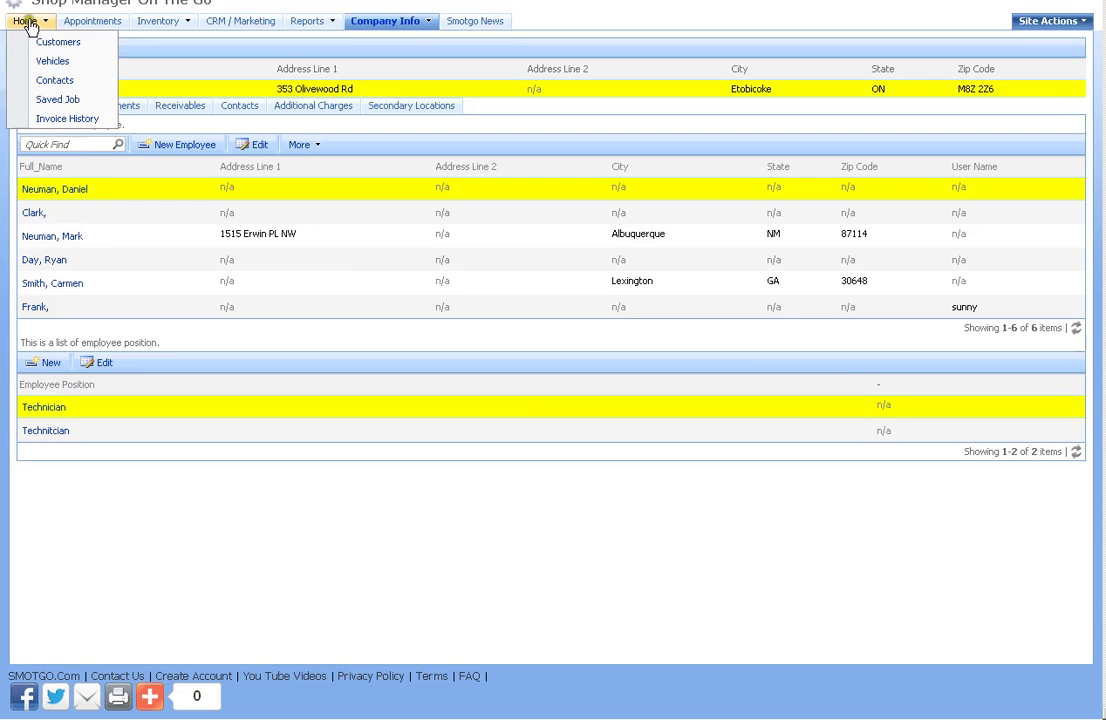
# Step: Generate the estimate PDF for the 2005 Toyota Highlander work request and open the downloaded file
pyautogui.click(30, 22)
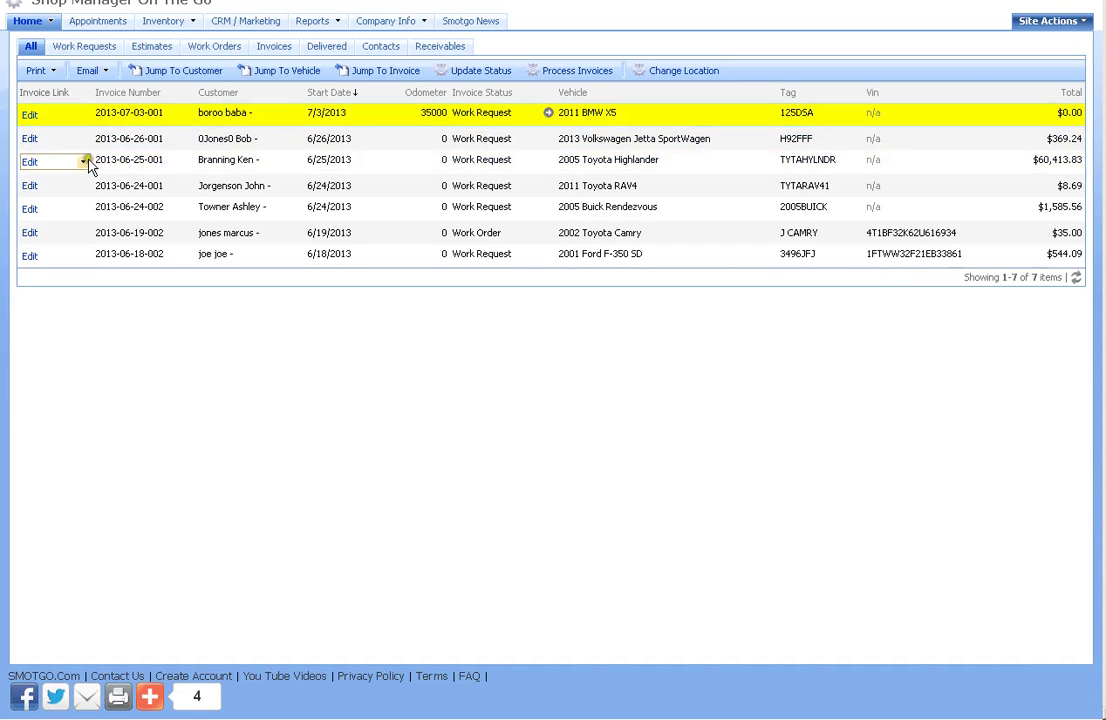
pyautogui.click(83, 162)
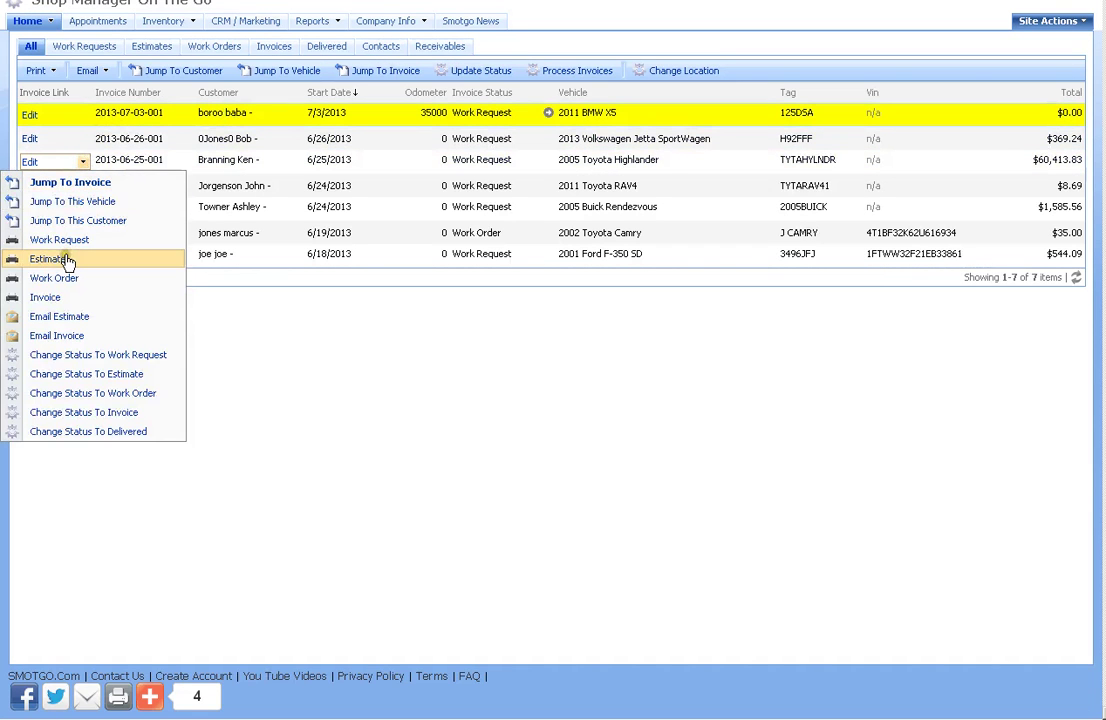
pyautogui.click(62, 279)
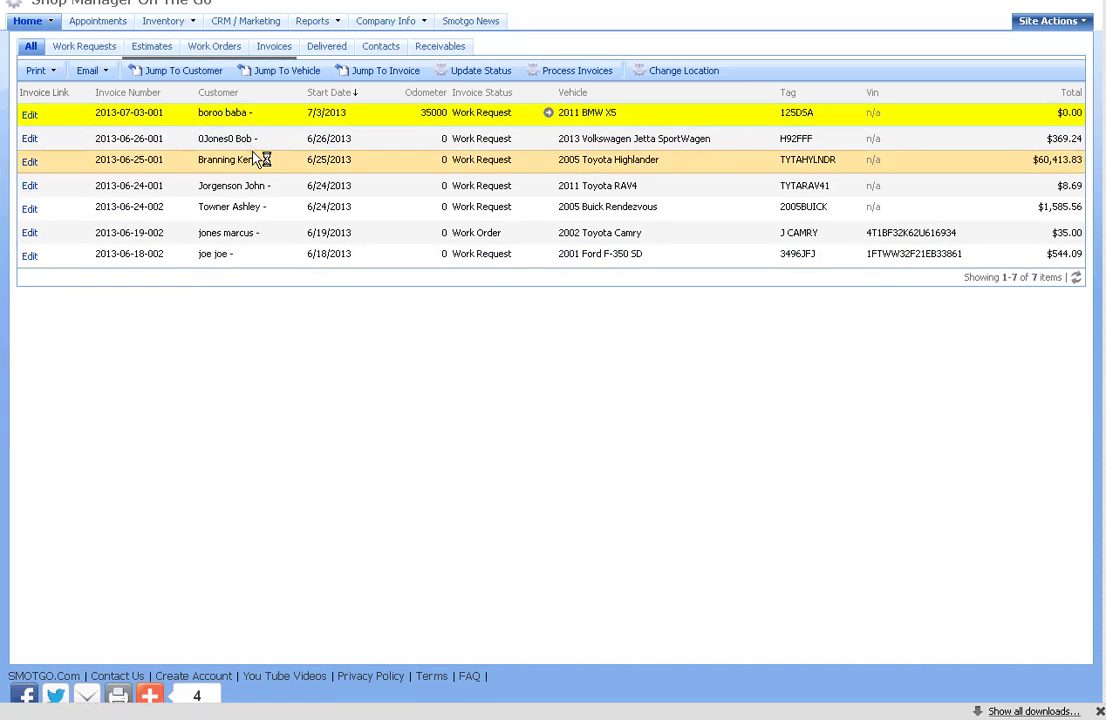
pyautogui.click(97, 703)
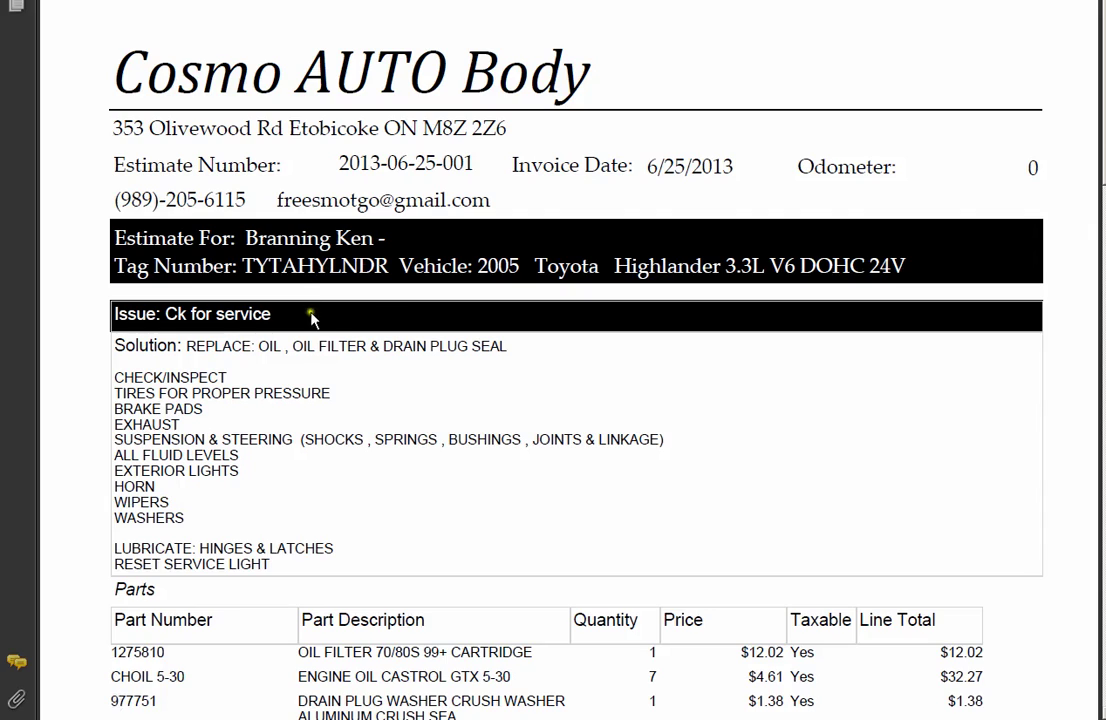
# Step: Examine the Toyota Highlander estimate's heading bars, job totals, recommendations and estimate note across its pages
pyautogui.scroll(-5, 328, 316)
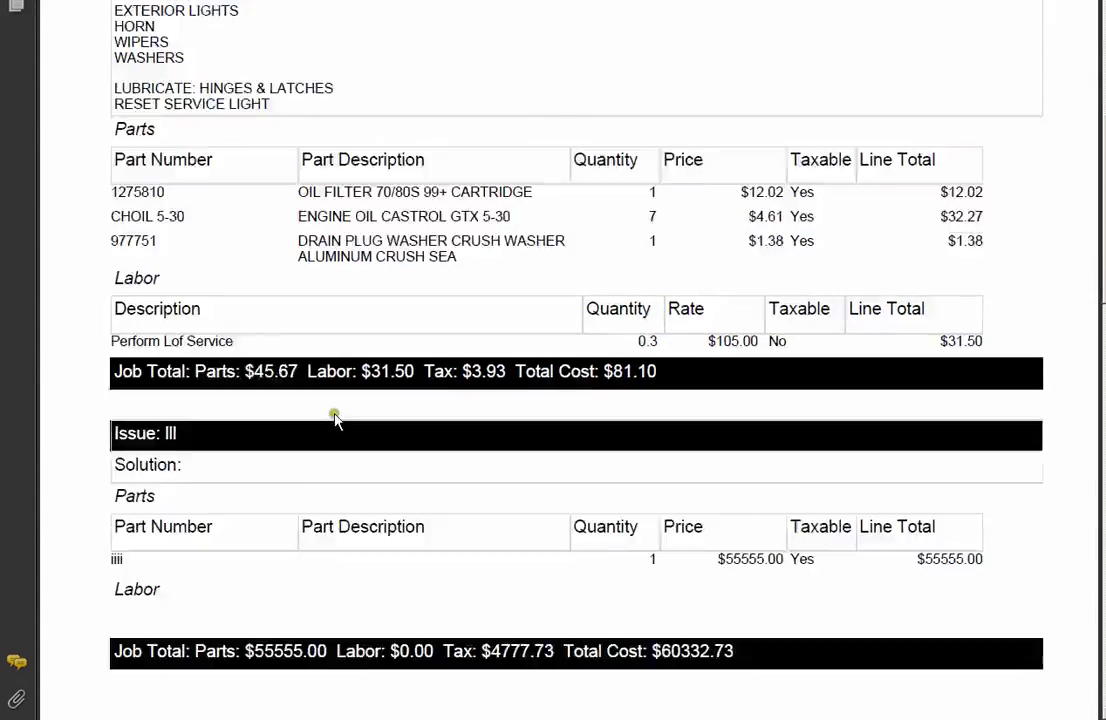
pyautogui.scroll(-1, 335, 420)
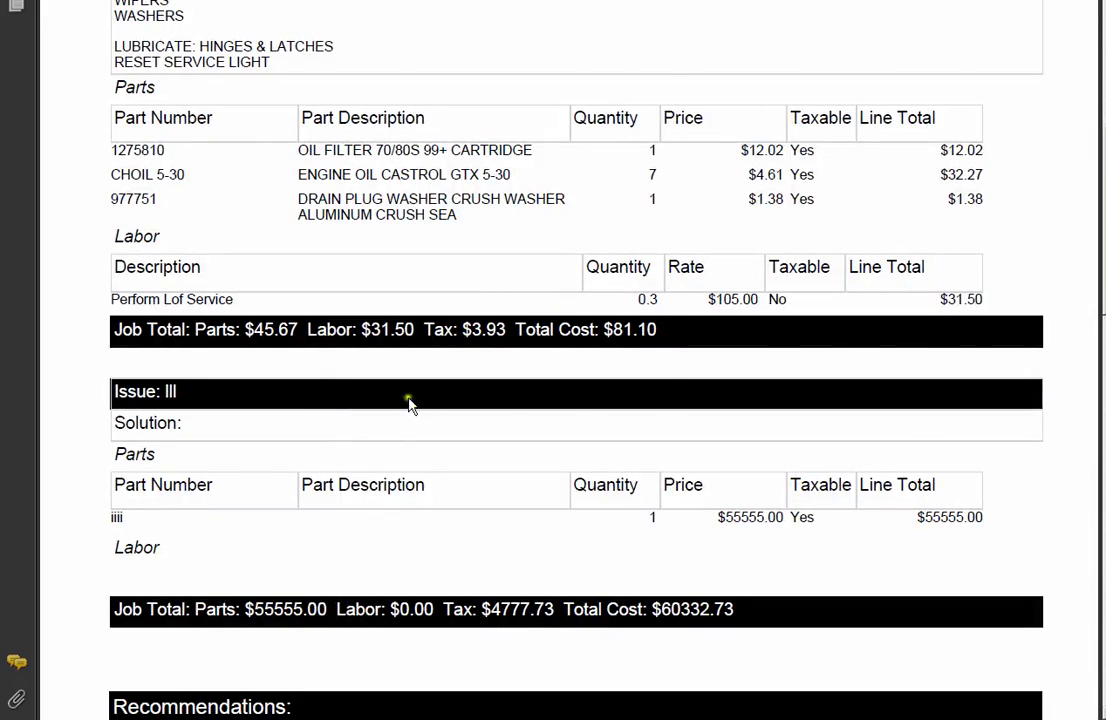
pyautogui.scroll(-4, 310, 280)
pyautogui.scroll(-2, 358, 370)
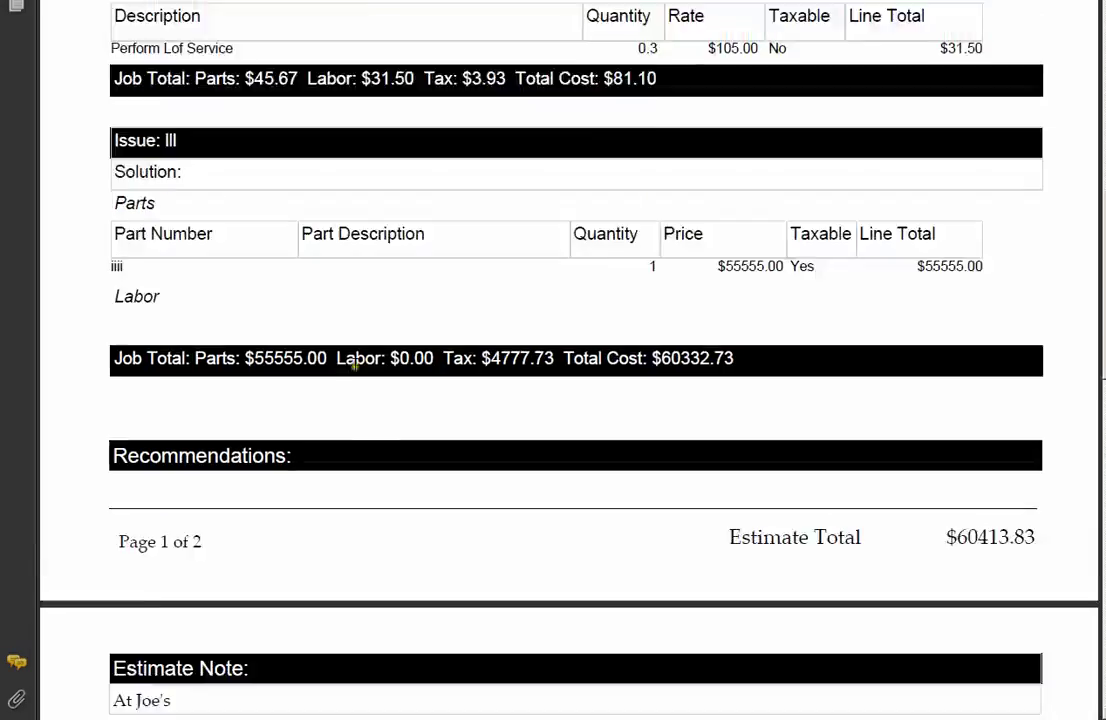
pyautogui.scroll(-3, 360, 357)
pyautogui.scroll(12, 358, 355)
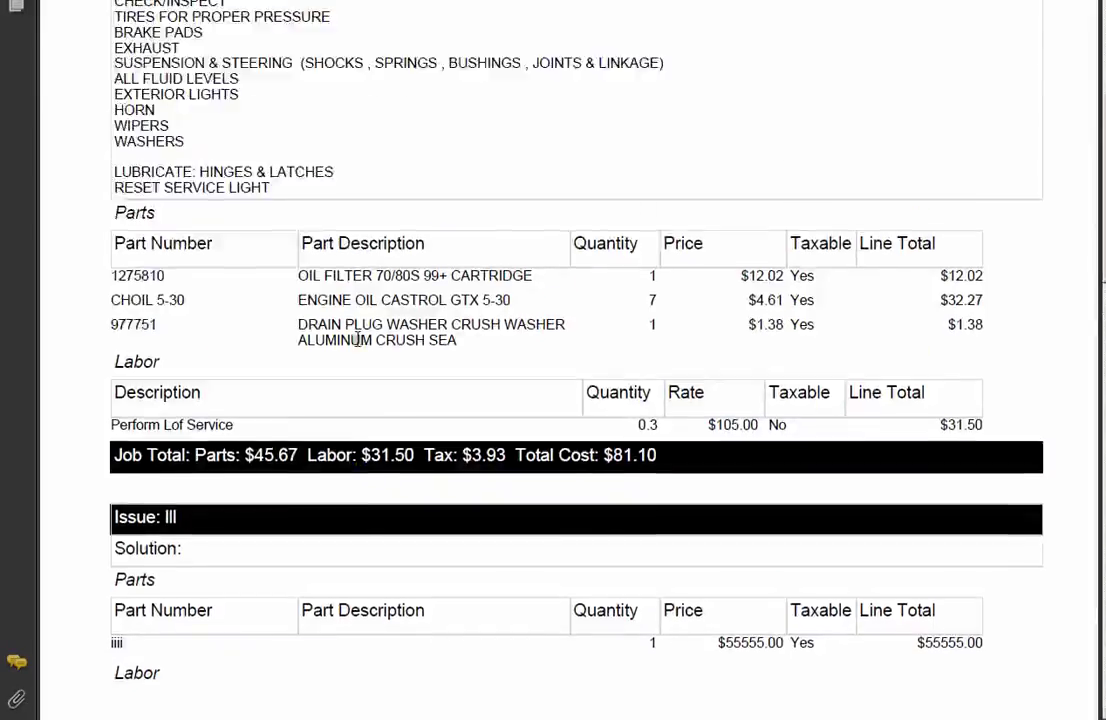
pyautogui.scroll(-9, 365, 323)
pyautogui.scroll(-6, 493, 240)
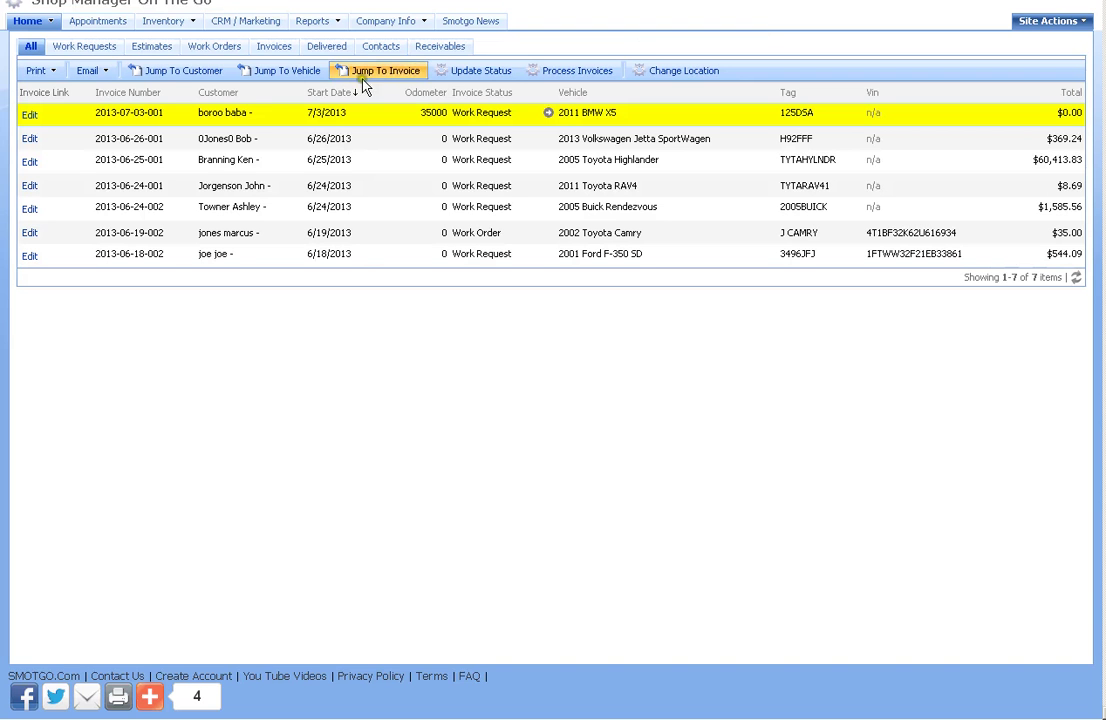
# Step: Return to the Cosmo AUTO Body company settings, turn on the Ink Saver option and save the record
pyautogui.click(386, 21)
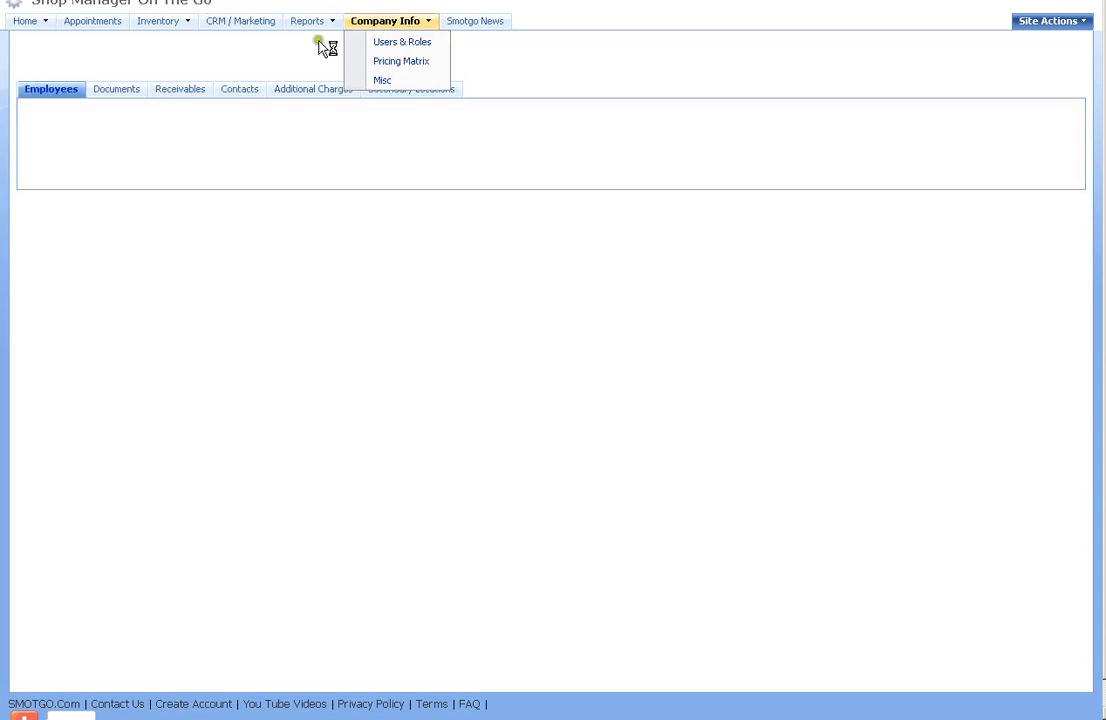
pyautogui.click(47, 48)
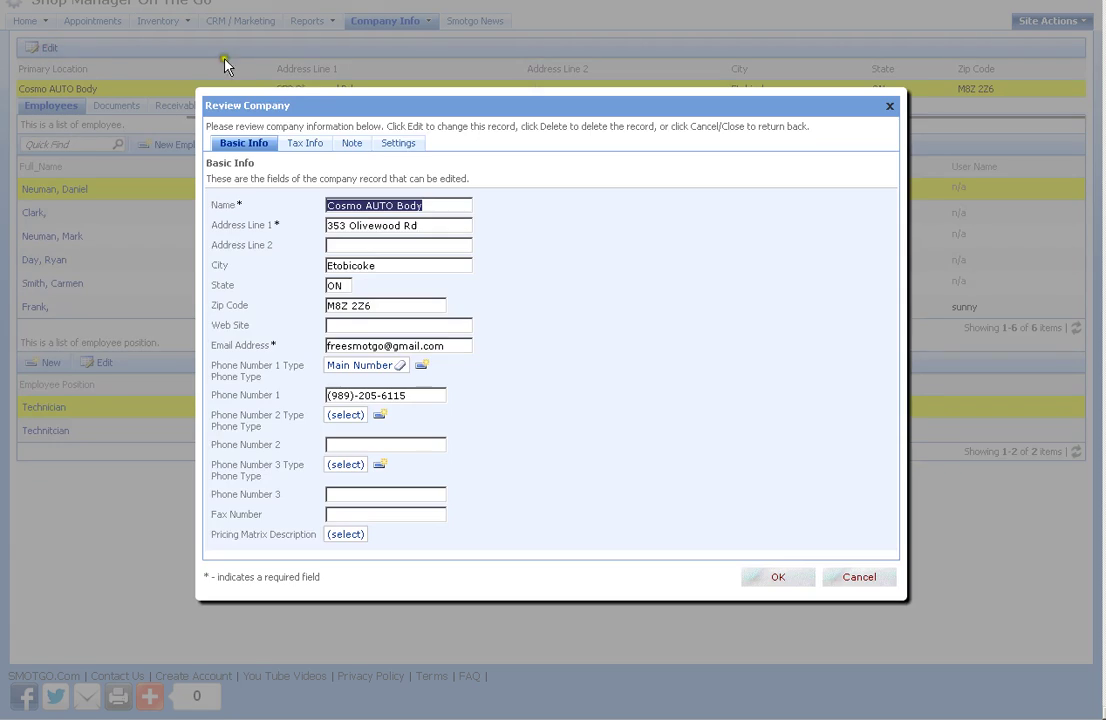
pyautogui.click(398, 145)
pyautogui.click(333, 250)
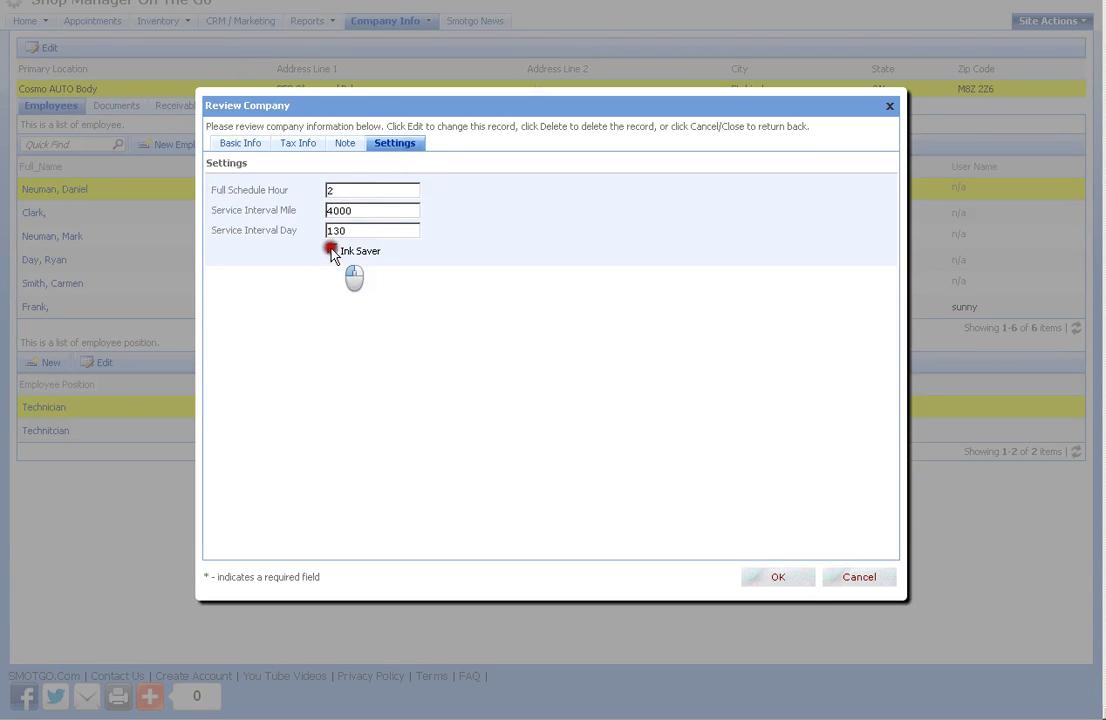
pyautogui.click(778, 577)
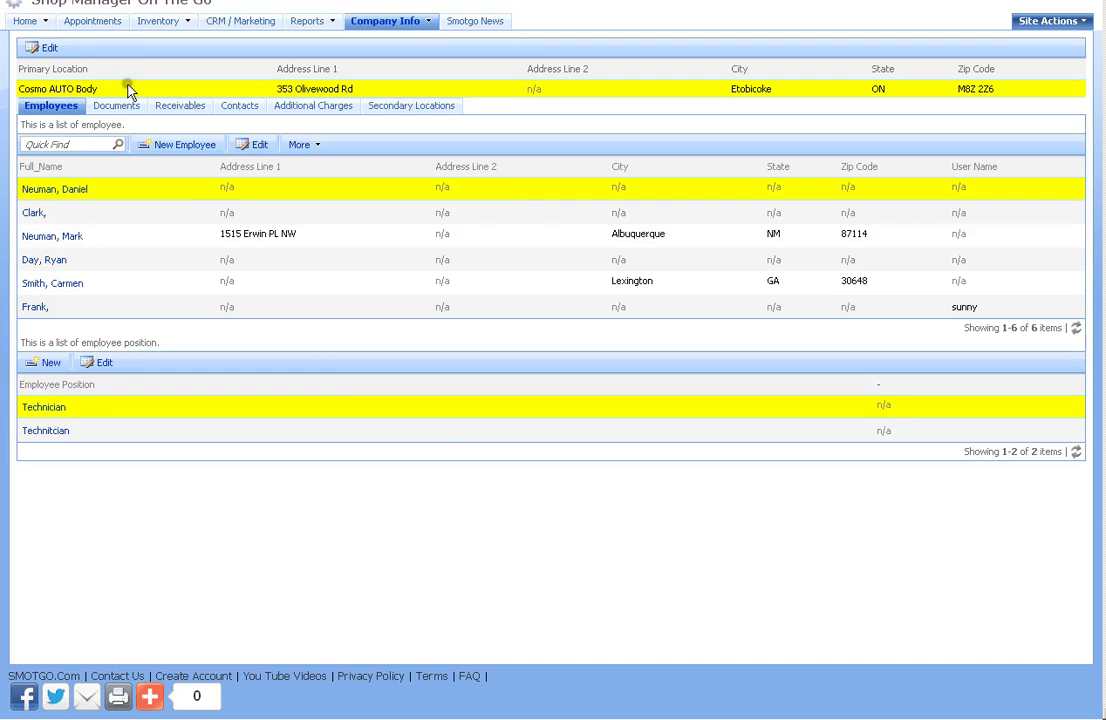
# Step: Generate and open the estimate PDF for the 2011 BMW X5 work request, and examine its heading boxes, additional charges and totals
pyautogui.click(22, 21)
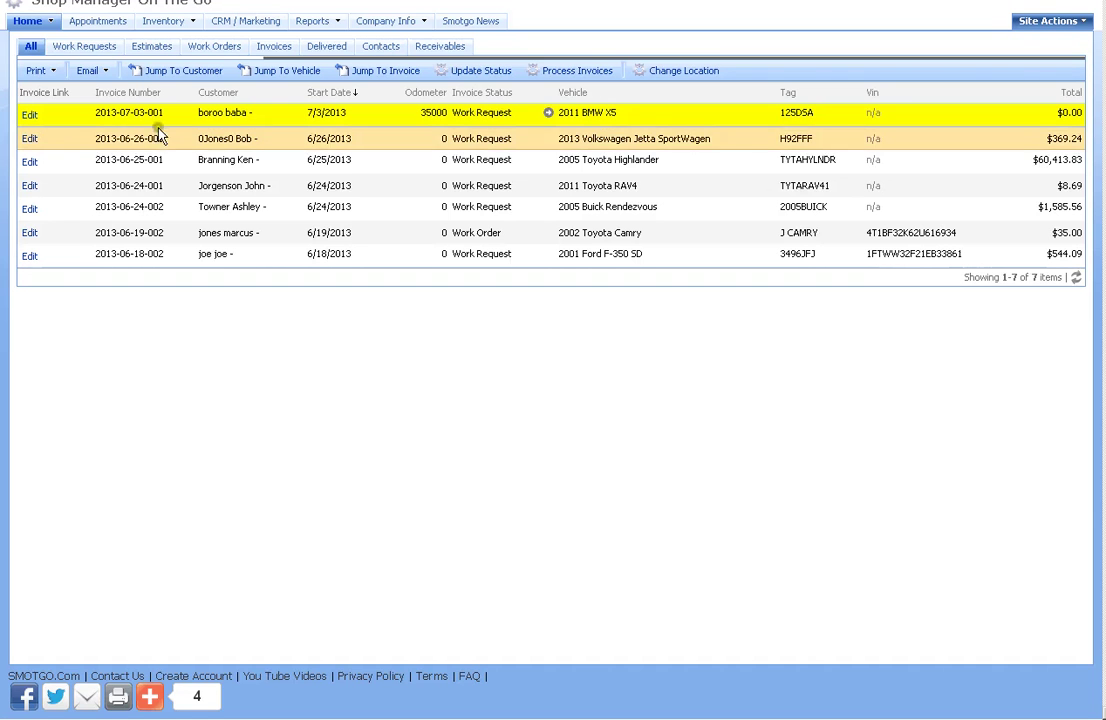
pyautogui.click(82, 114)
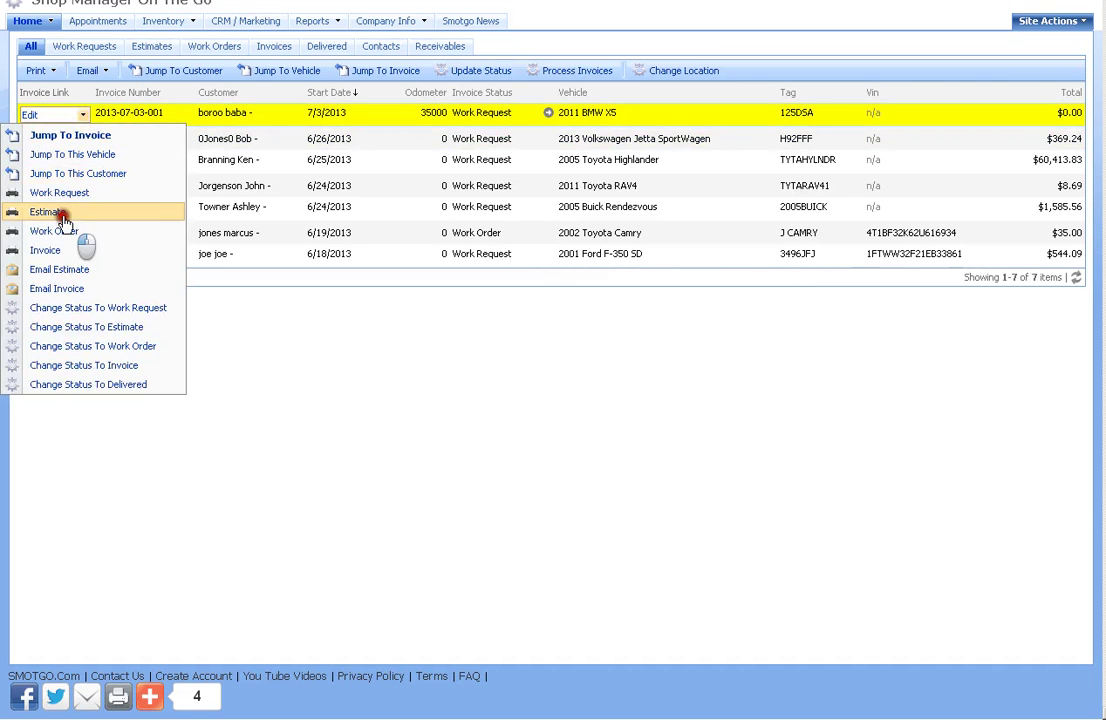
pyautogui.click(66, 212)
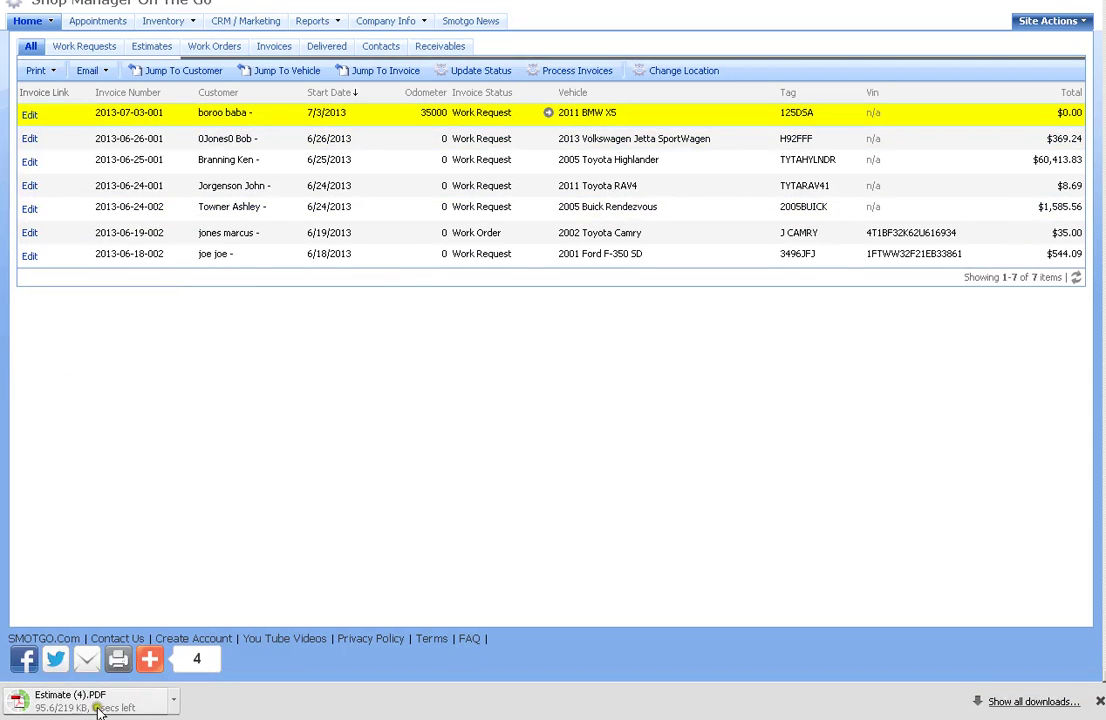
pyautogui.click(97, 706)
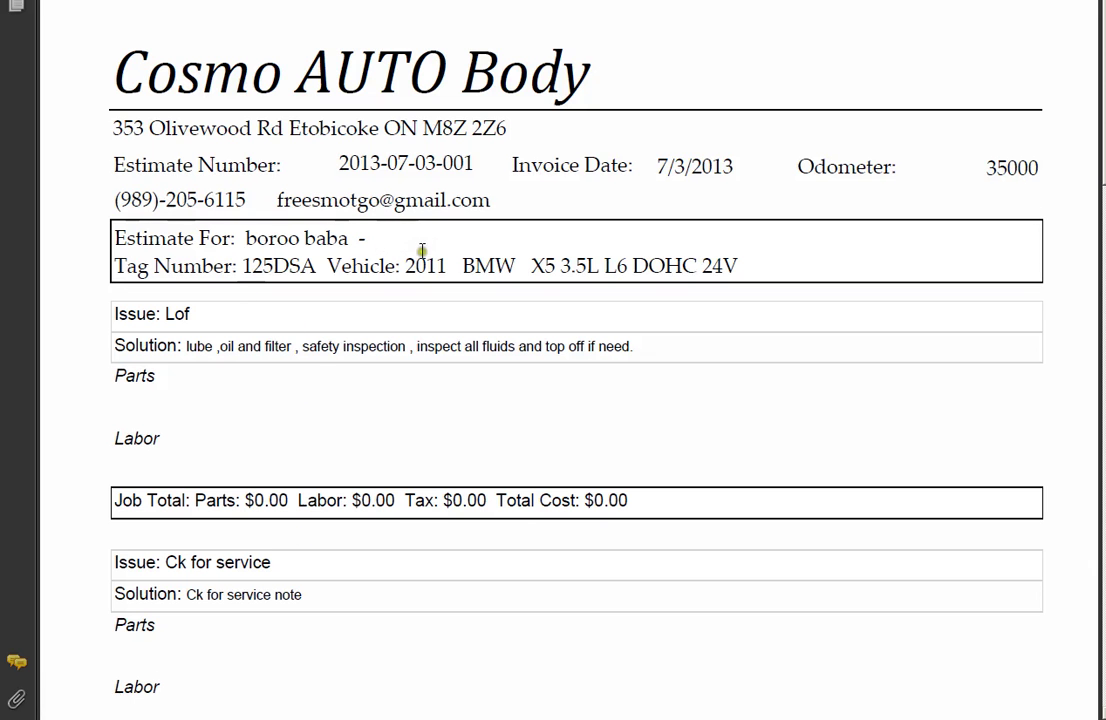
pyautogui.scroll(-3, 365, 490)
pyautogui.scroll(-10, 775, 499)
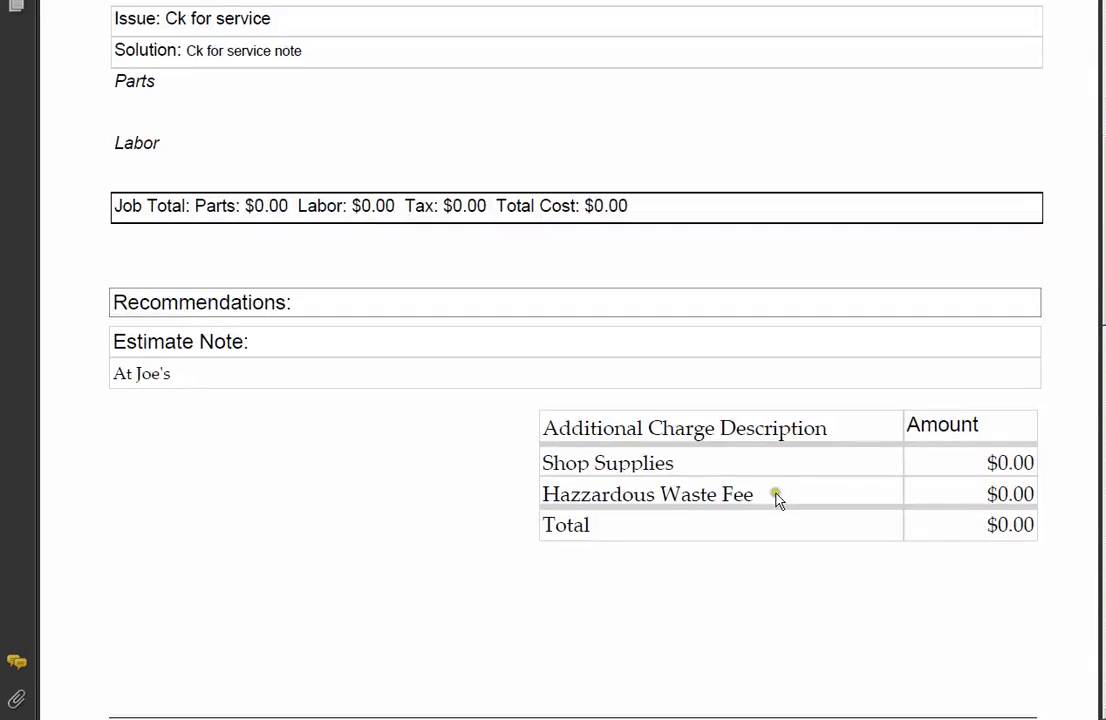
pyautogui.scroll(-2, 679, 498)
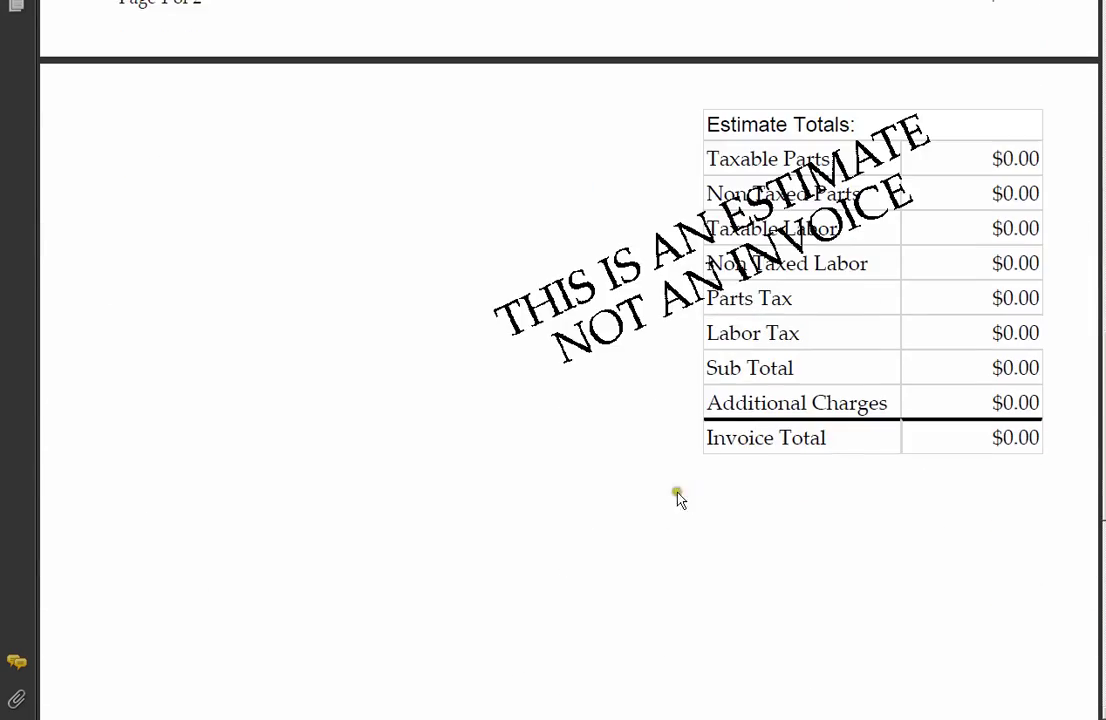
pyautogui.scroll(11, 632, 468)
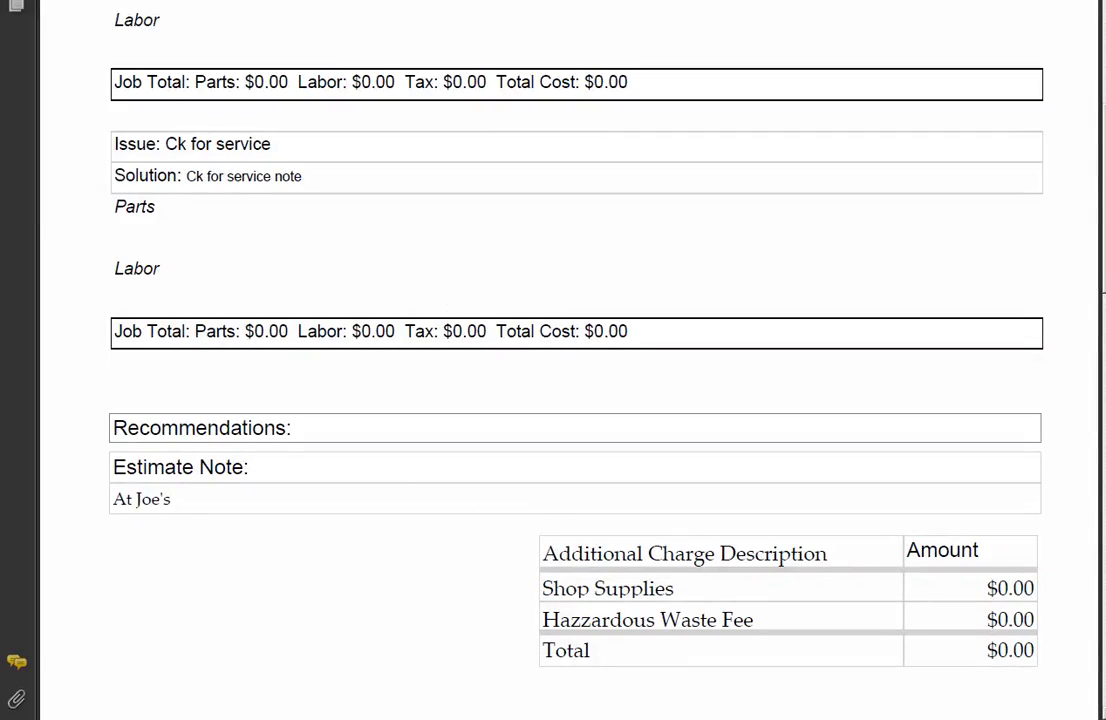